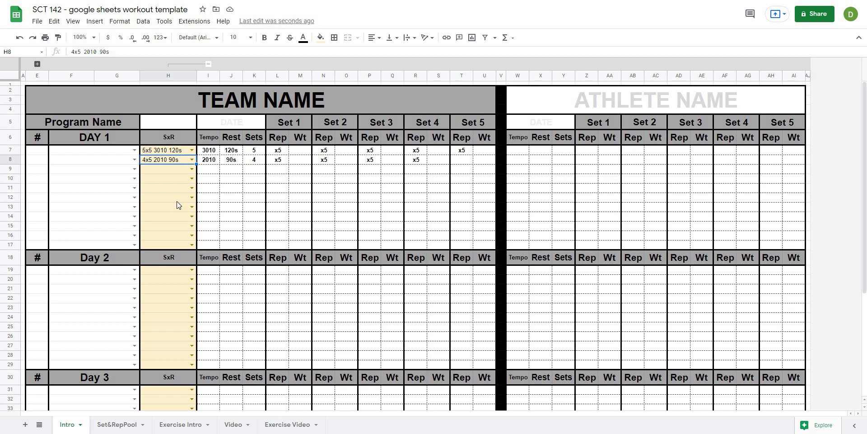
# - On the Intro sheet, choose the 3x6-8 4010 60s scheme from row 9's dropdown
pyautogui.click(192, 168)
pyautogui.click(152, 204)
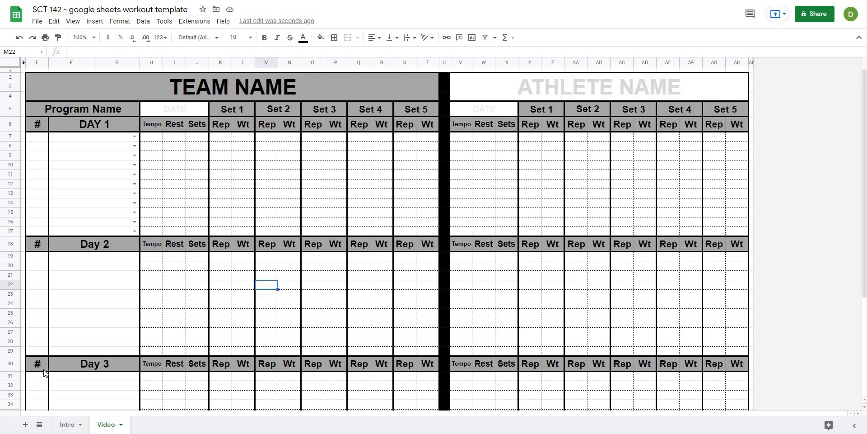
# - Unhide category columns A–C and tick Upper Push, Upper Pull and Lower Knee
pyautogui.click(123, 138)
pyautogui.click(96, 192)
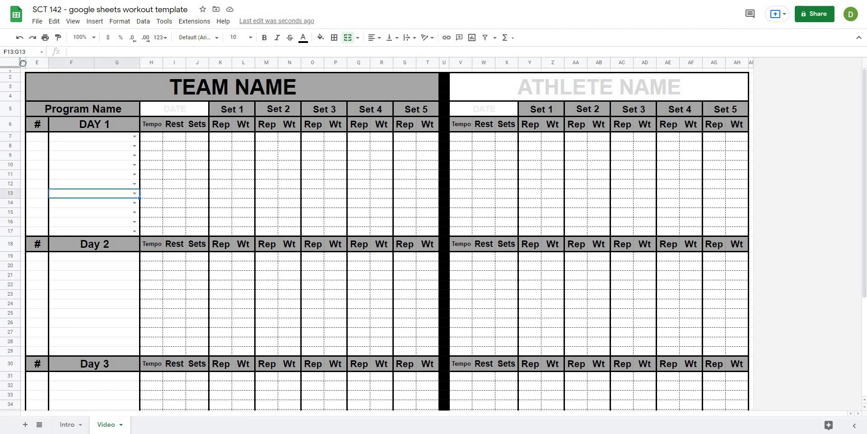
pyautogui.click(22, 63)
pyautogui.click(101, 137)
pyautogui.press('Down')
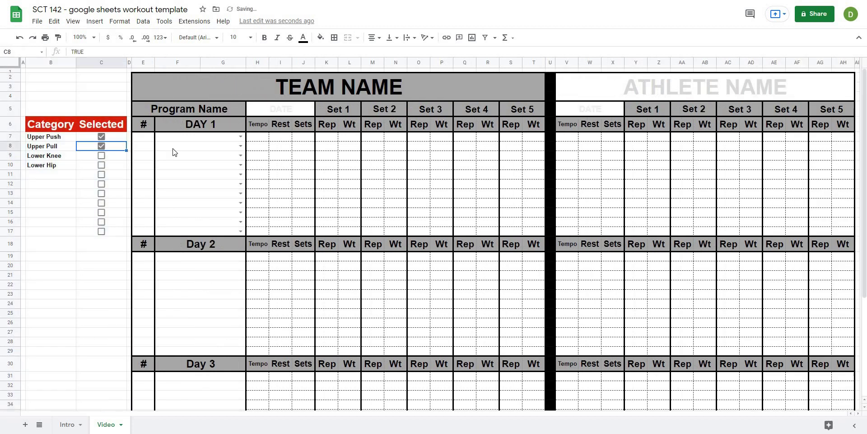
pyautogui.press('space')
pyautogui.press('Down')
pyautogui.press('space')
# - Check row 7's exercise list without choosing, then untick Lower Knee
pyautogui.click(240, 137)
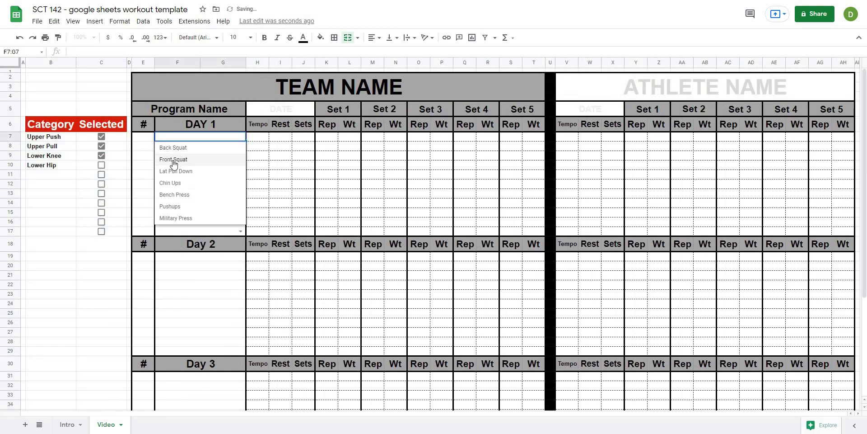
pyautogui.click(73, 258)
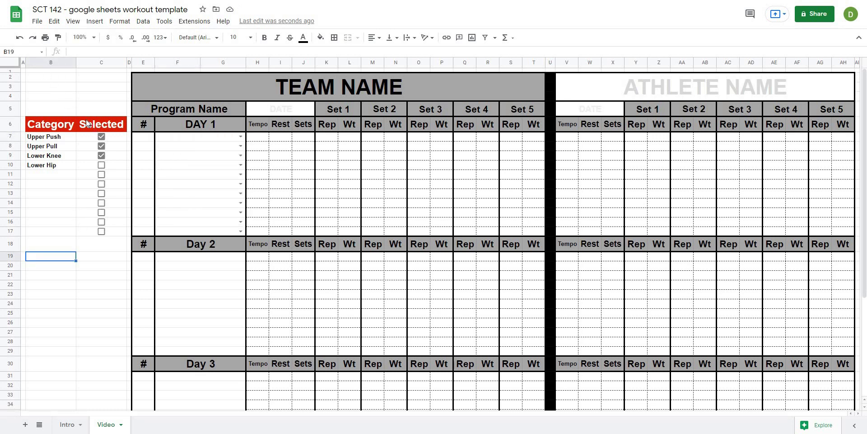
pyautogui.hotkey('ctrl', 'z')
pyautogui.hotkey('ctrl', 'z')
pyautogui.hotkey('ctrl', 'z')
pyautogui.hotkey('ctrl', 'z')
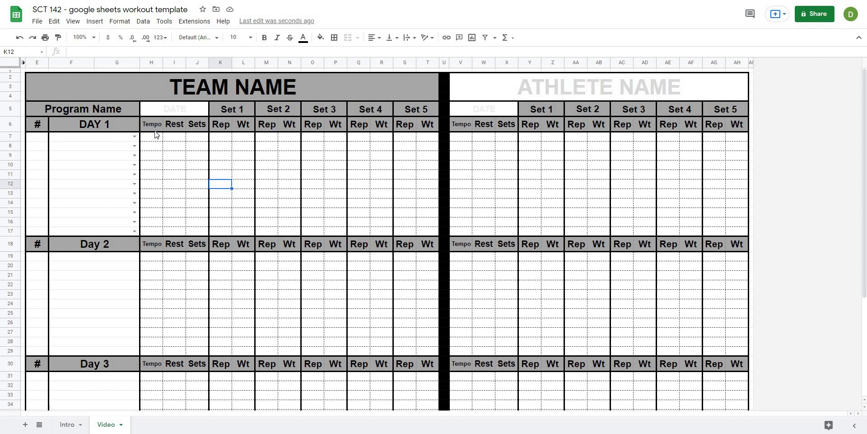
# - Insert an empty column H just before the Tempo column
pyautogui.click(164, 155)
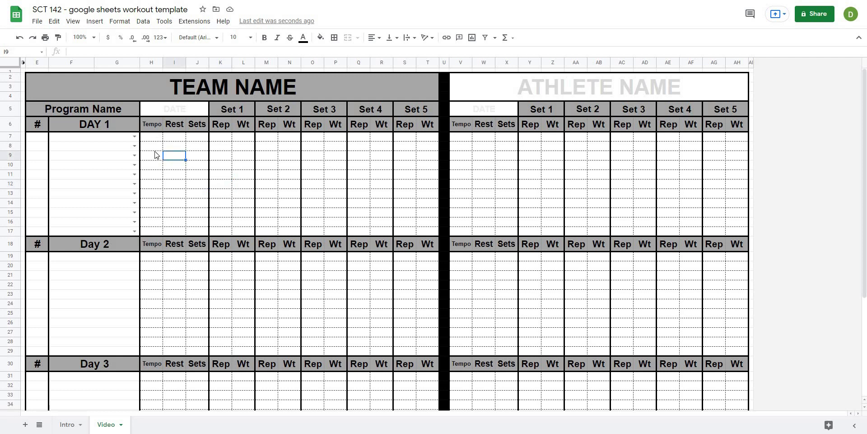
pyautogui.click(151, 138)
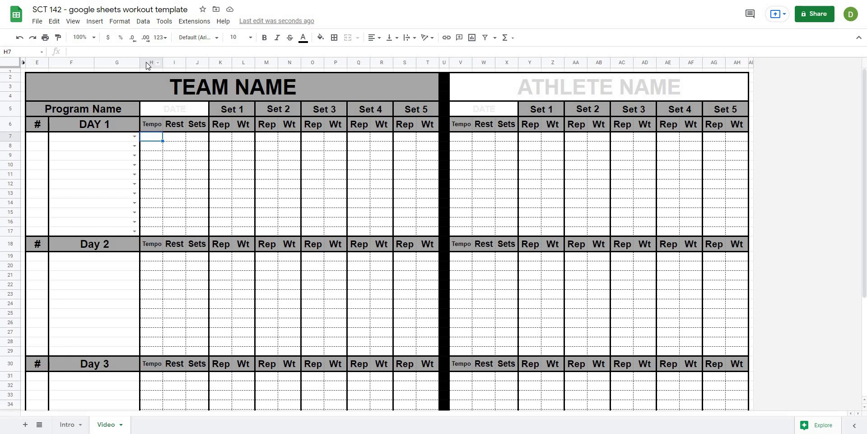
pyautogui.click(190, 176)
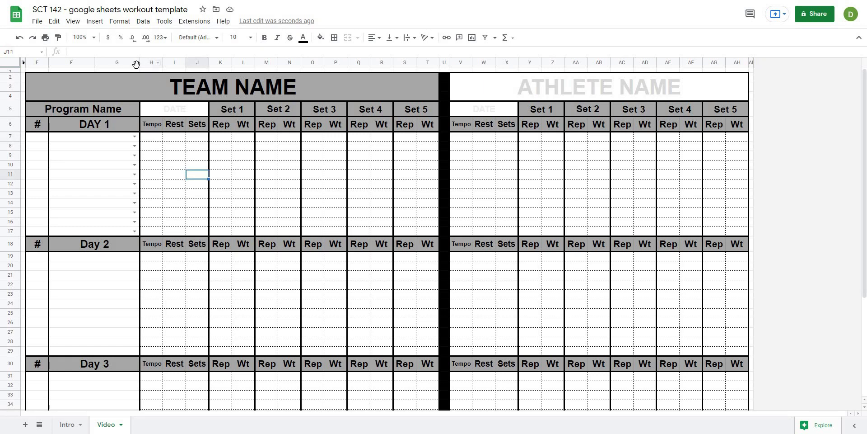
pyautogui.moveTo(135, 65); pyautogui.dragTo(152, 64)
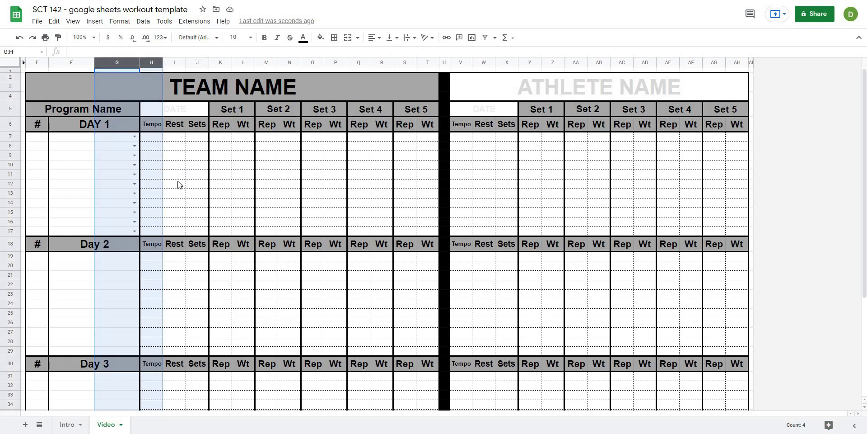
pyautogui.click(175, 181)
pyautogui.click(150, 62)
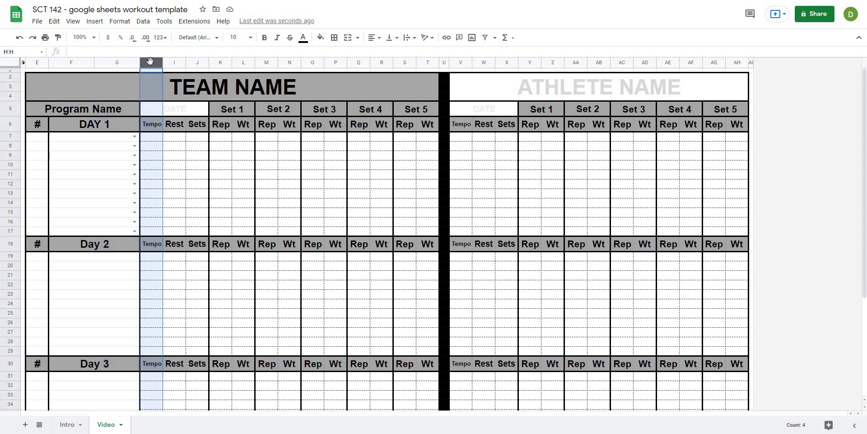
pyautogui.rightClick(150, 61)
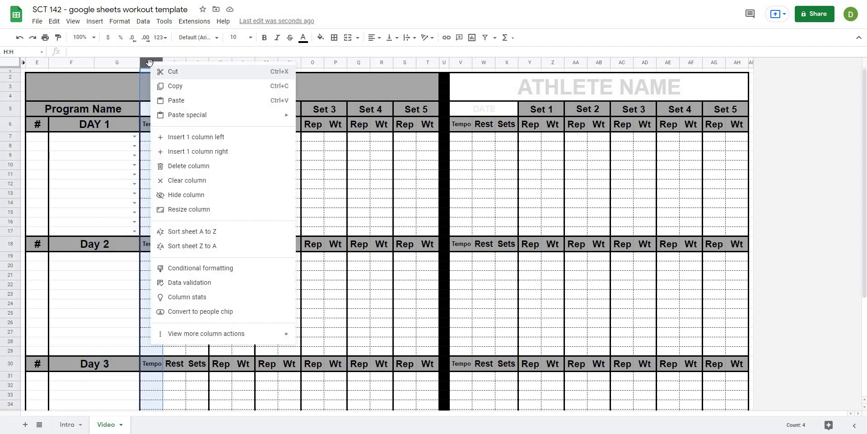
pyautogui.click(165, 136)
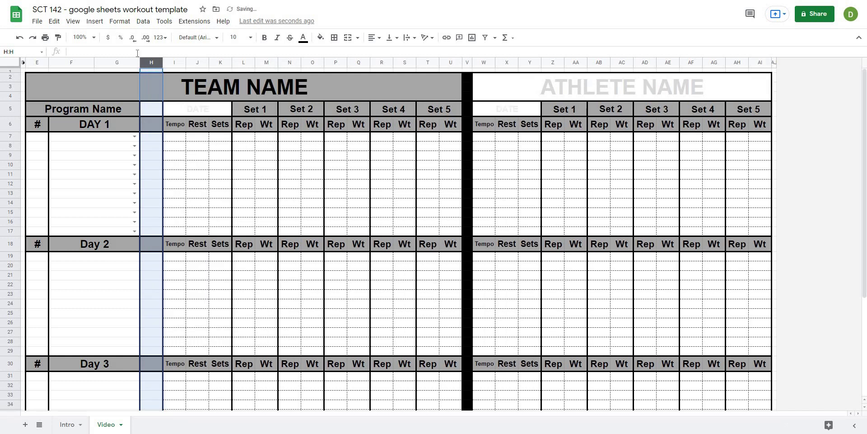
# - Widen the new column H to about 162 px
pyautogui.moveTo(163, 61); pyautogui.dragTo(191, 61)
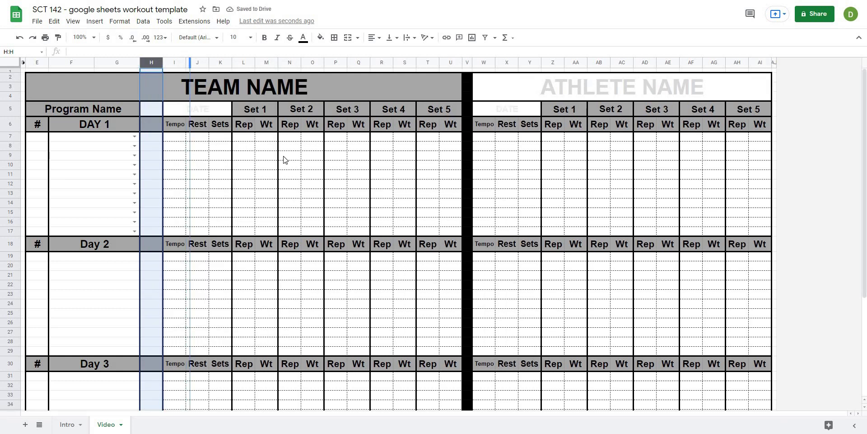
pyautogui.click(272, 155)
pyautogui.click(173, 62)
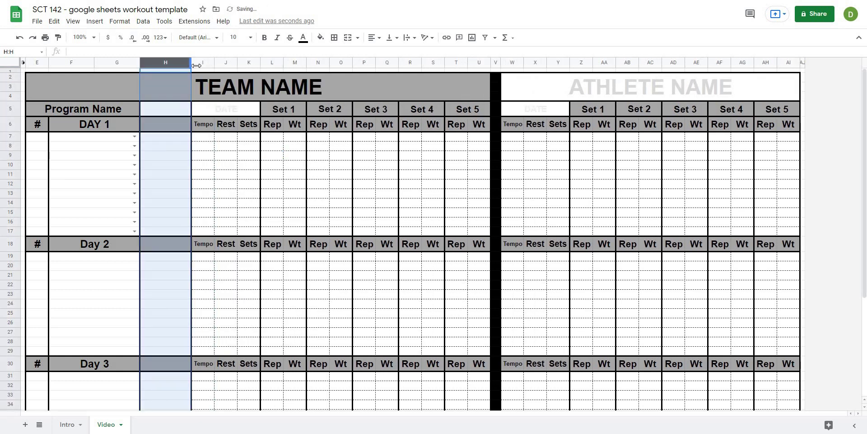
pyautogui.moveTo(191, 61); pyautogui.dragTo(213, 60)
# - Head cell H6 'Set & Rep' and select the entry cells H7:H17
pyautogui.click(160, 123)
pyautogui.click(160, 124)
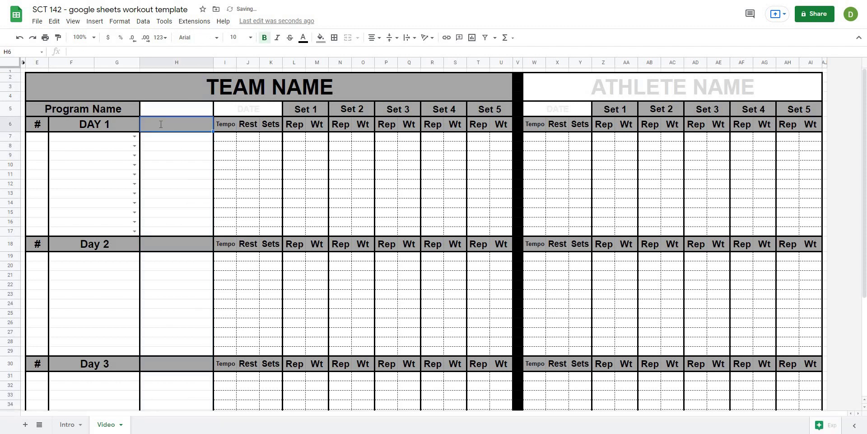
pyautogui.write('Set & Rep')
pyautogui.click(245, 167)
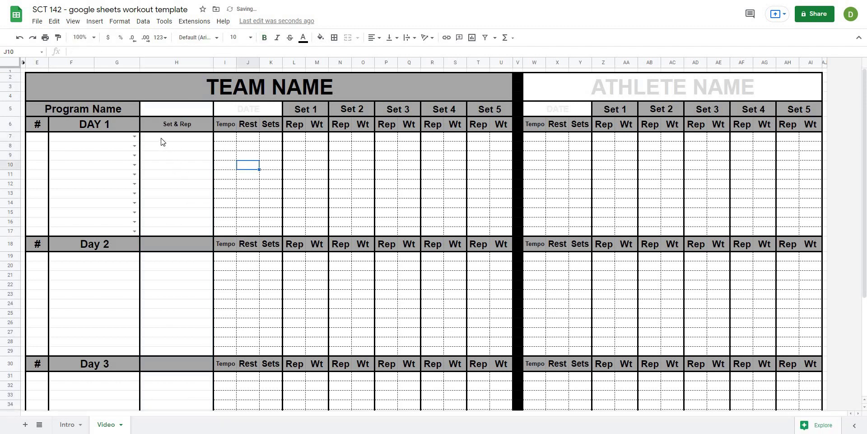
pyautogui.moveTo(162, 140); pyautogui.dragTo(172, 230)
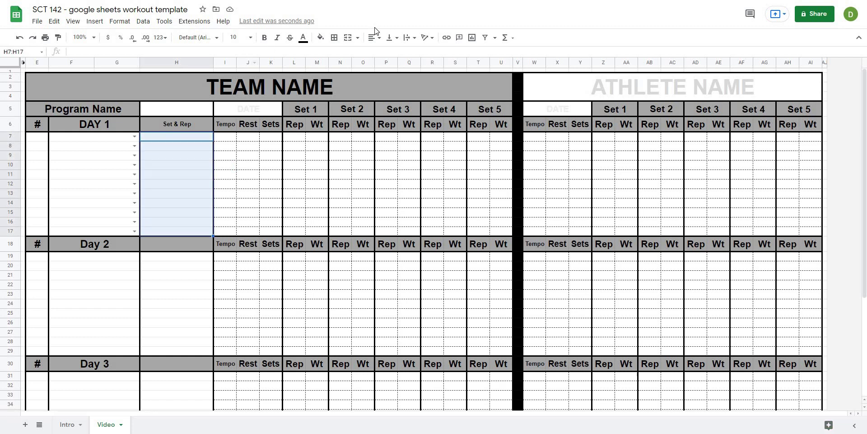
# - Fill the Set & Rep cells H7:H17 with light yellow
pyautogui.click(321, 37)
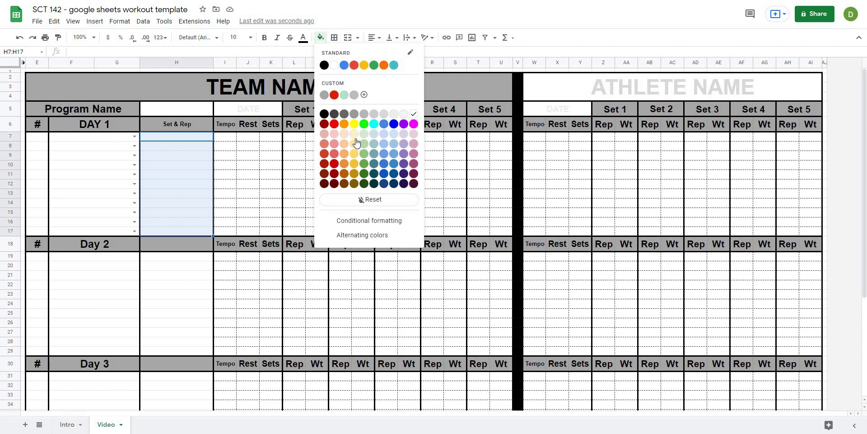
pyautogui.click(355, 137)
pyautogui.click(248, 184)
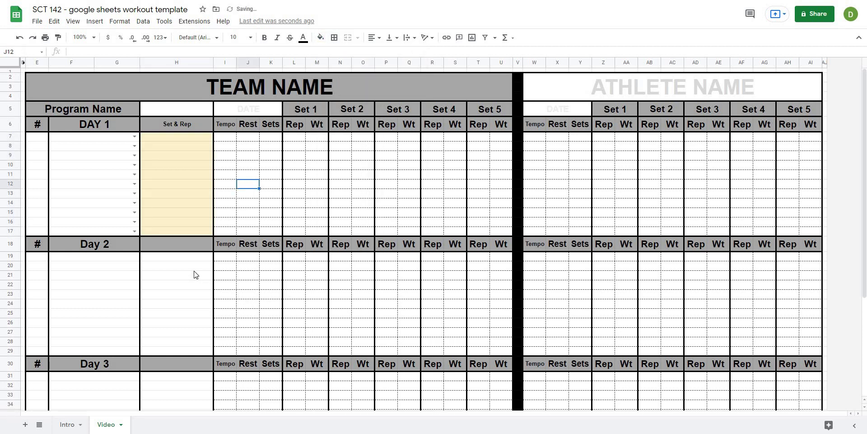
pyautogui.press('Down')
pyautogui.press('Down')
pyautogui.press('Down')
pyautogui.press('Down')
pyautogui.press('Down')
pyautogui.press('Down')
pyautogui.press('Down')
pyautogui.press('Down')
pyautogui.press('Down')
pyautogui.press('Down')
pyautogui.press('Down')
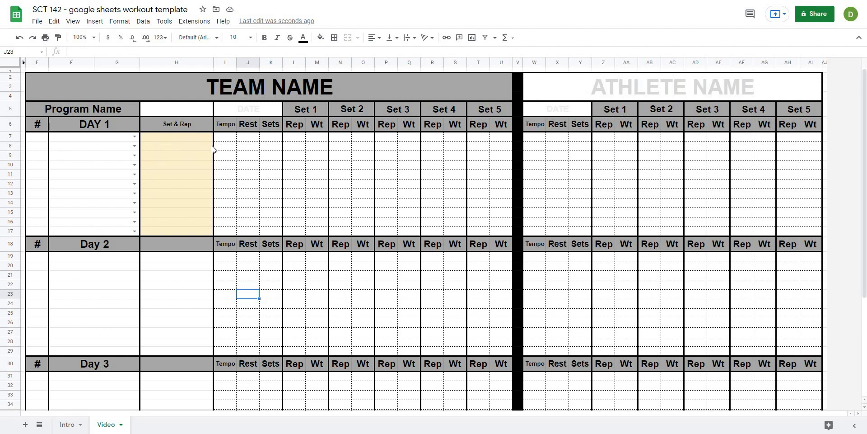
# - Set the Set & Rep header to font size 14 and select header rows H5:U6
pyautogui.click(171, 124)
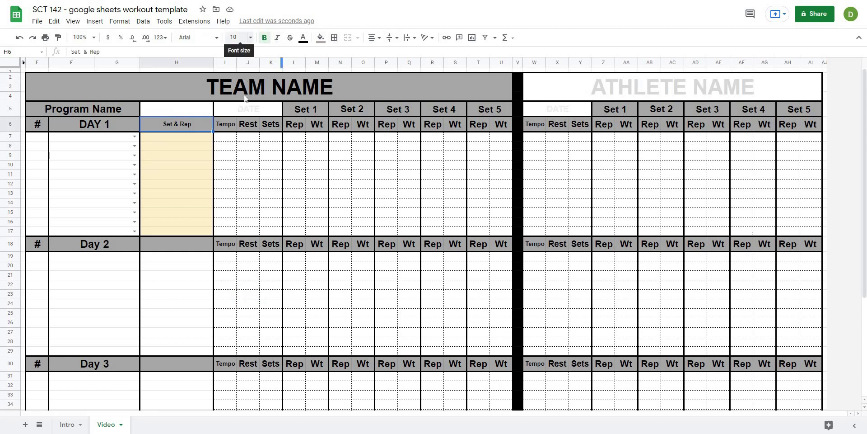
pyautogui.click(235, 37)
pyautogui.click(235, 156)
pyautogui.click(340, 193)
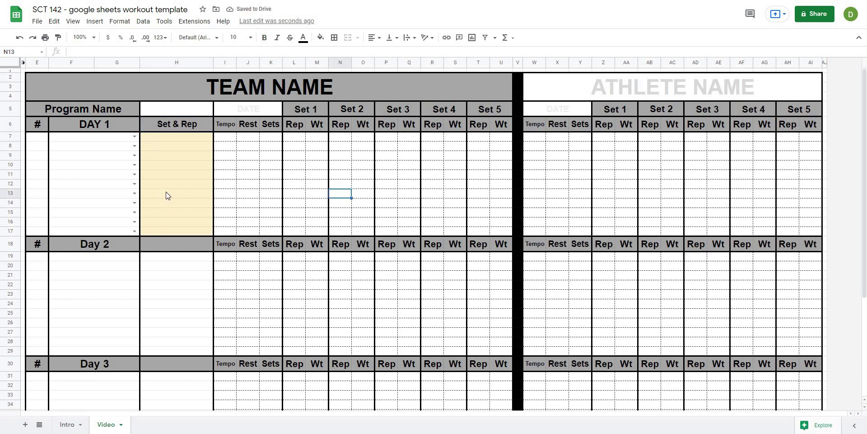
pyautogui.click(171, 110)
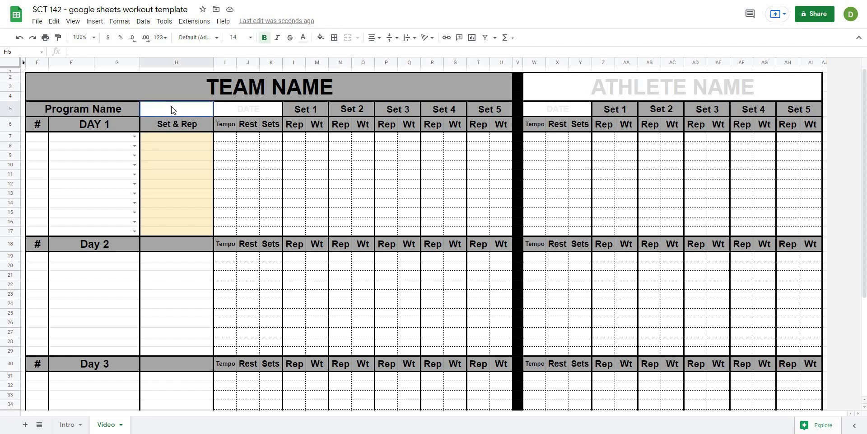
pyautogui.moveTo(173, 127); pyautogui.dragTo(498, 123)
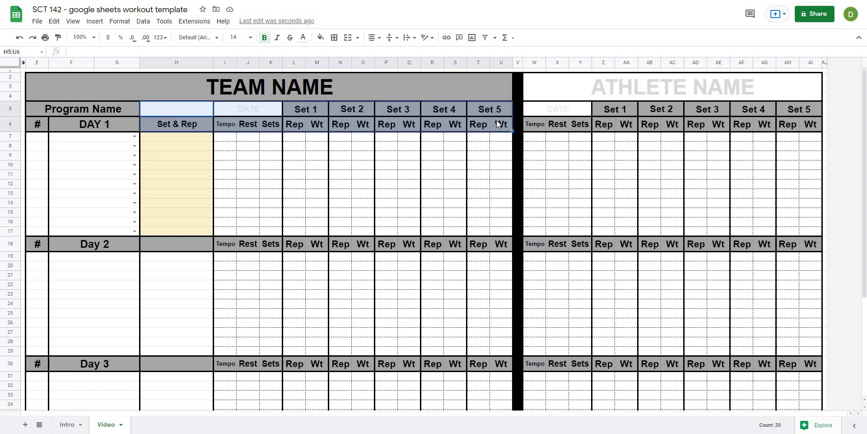
# - Add a new sheet and paste only the values of the copied headers at A1
pyautogui.click(25, 424)
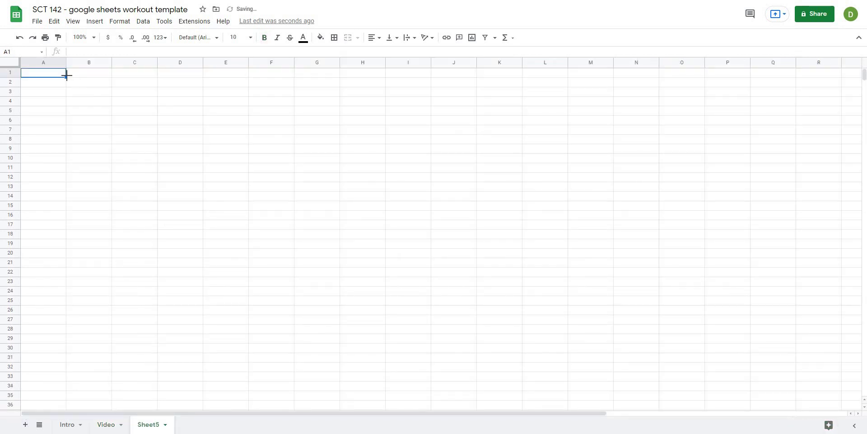
pyautogui.rightClick(48, 76)
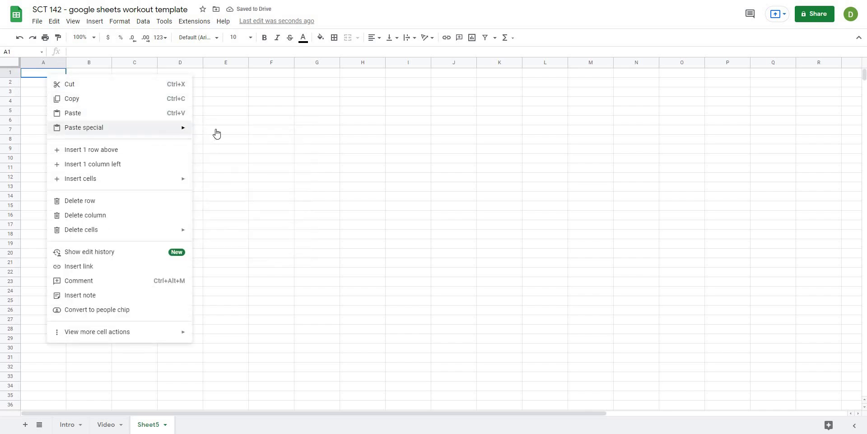
pyautogui.moveTo(181, 133)
pyautogui.click(271, 136)
pyautogui.click(304, 149)
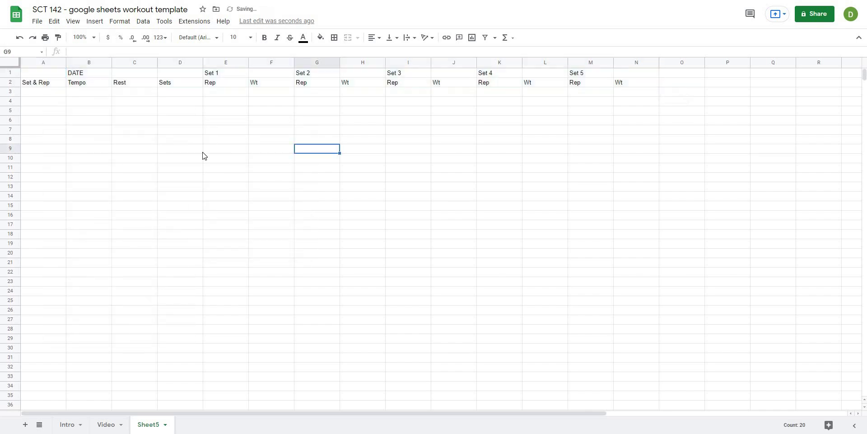
# - Delete the DATE label from cell B1
pyautogui.click(76, 75)
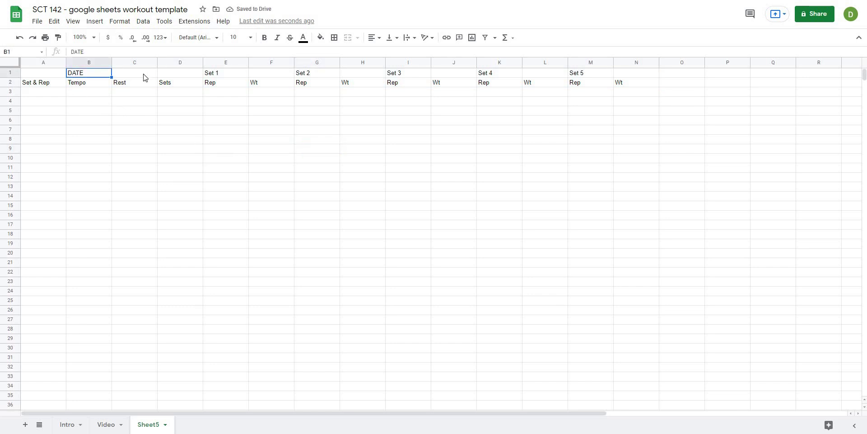
pyautogui.click(225, 146)
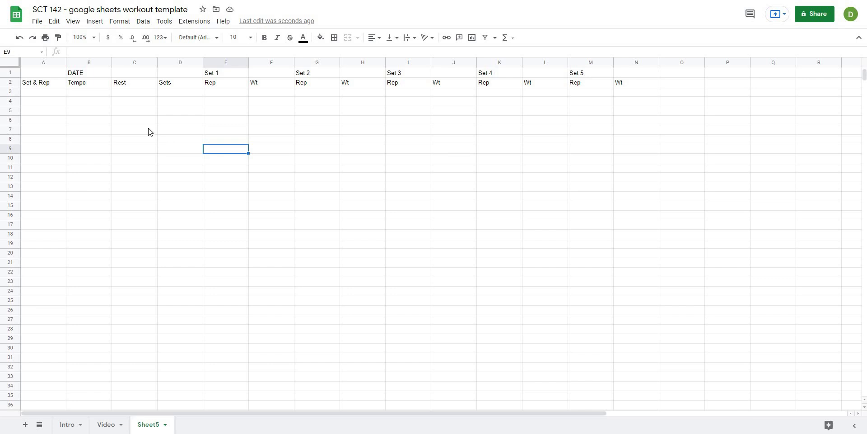
pyautogui.click(114, 126)
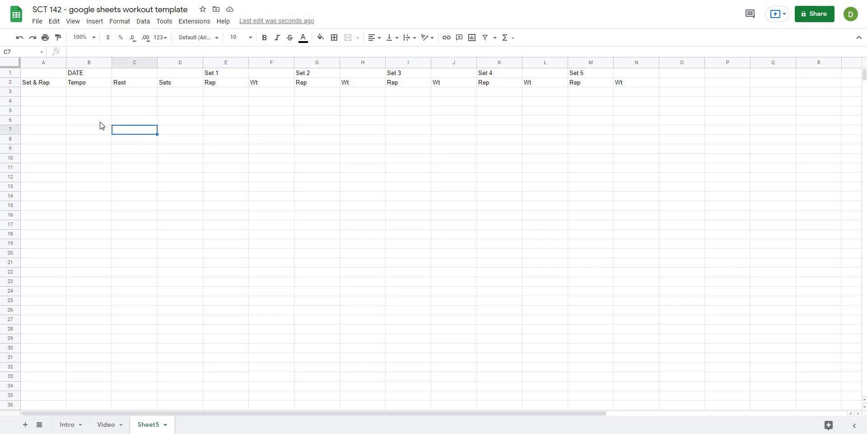
pyautogui.press('Left')
pyautogui.press('Up')
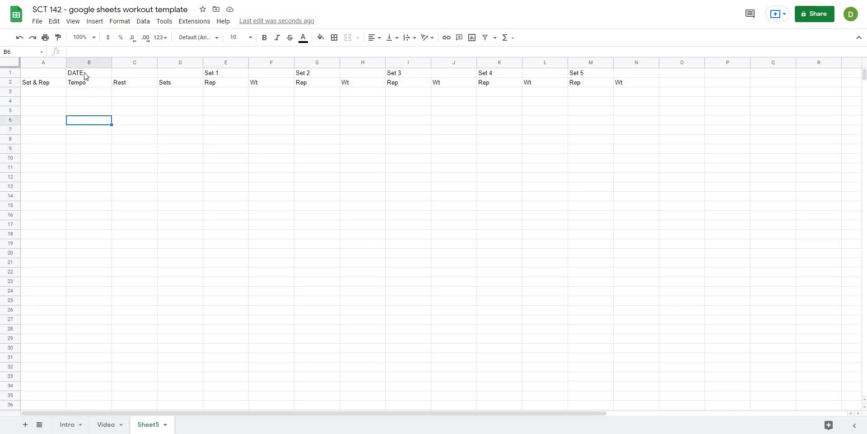
pyautogui.click(85, 76)
pyautogui.press('Delete')
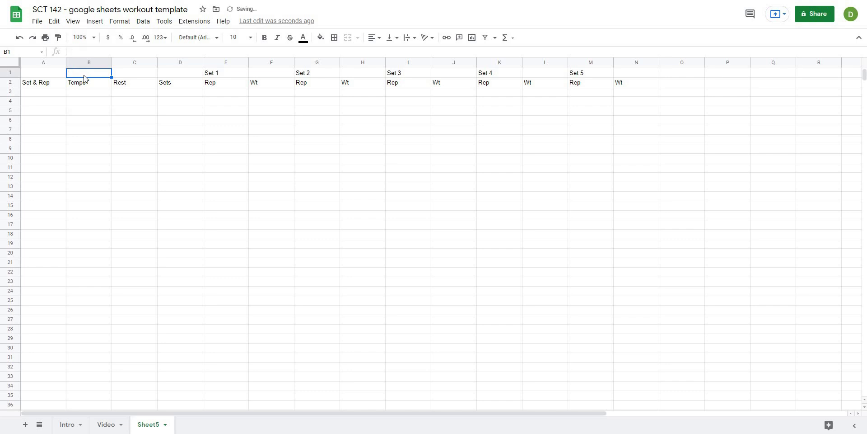
pyautogui.click(302, 146)
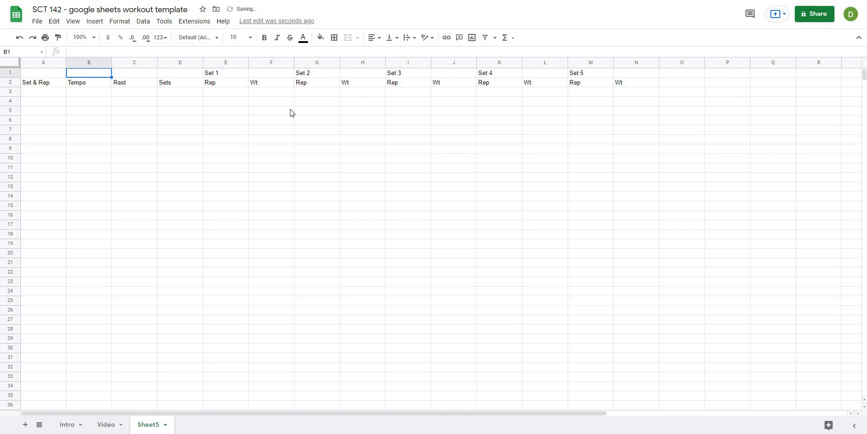
# - Select the Wt columns F, H, J, L and N together
pyautogui.click(271, 64)
pyautogui.keyDown('ctrl'); pyautogui.click(380, 63); pyautogui.keyUp('ctrl')
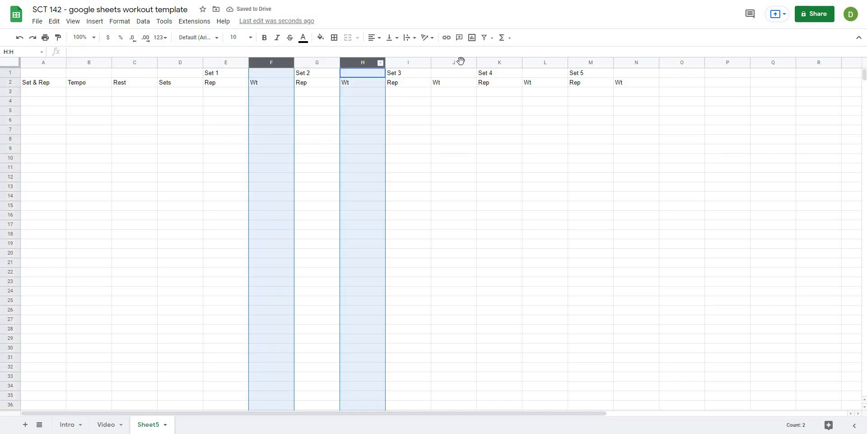
pyautogui.keyDown('ctrl'); pyautogui.click(458, 63); pyautogui.keyUp('ctrl')
pyautogui.keyDown('ctrl'); pyautogui.click(540, 62); pyautogui.keyUp('ctrl')
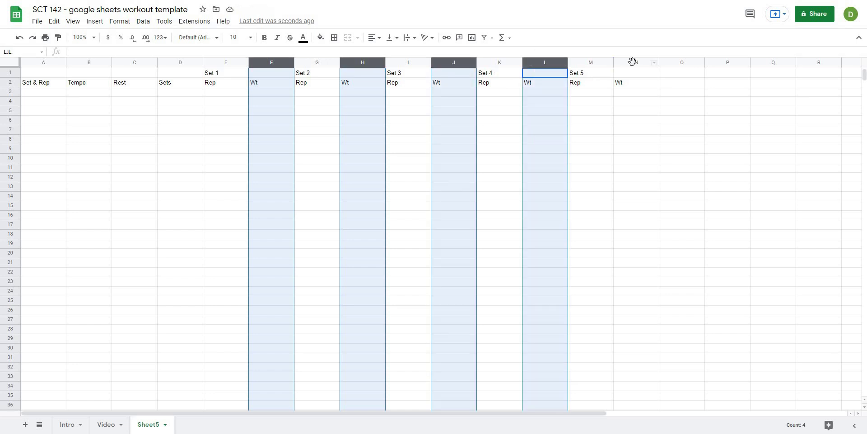
pyautogui.keyDown('ctrl'); pyautogui.click(633, 62); pyautogui.keyUp('ctrl')
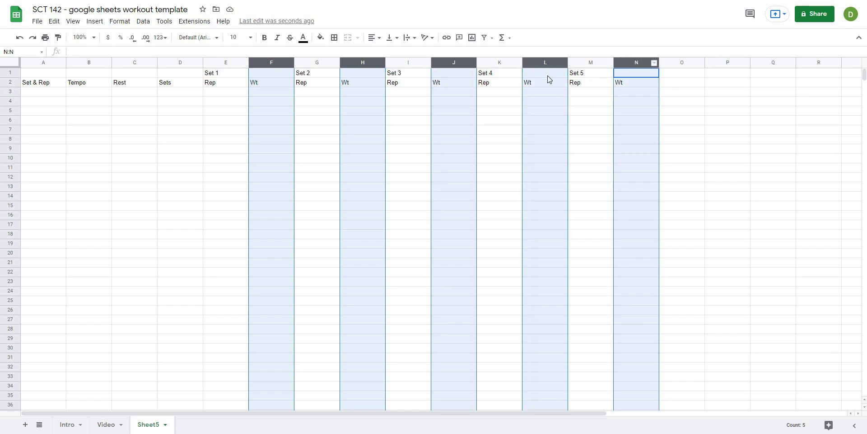
pyautogui.rightClick(266, 61)
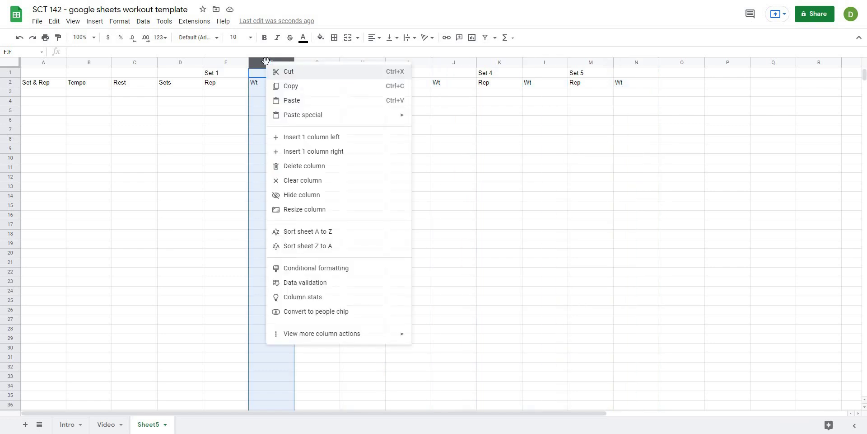
pyautogui.click(533, 159)
# - Delete the five Wt columns F, H, J, L and N, then select A1:I5
pyautogui.click(267, 62)
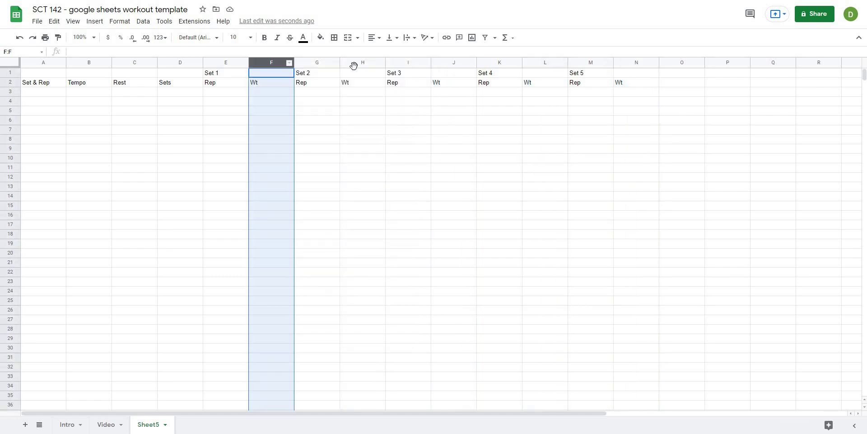
pyautogui.keyDown('ctrl'); pyautogui.click(355, 63); pyautogui.keyUp('ctrl')
pyautogui.keyDown('ctrl'); pyautogui.click(454, 62); pyautogui.keyUp('ctrl')
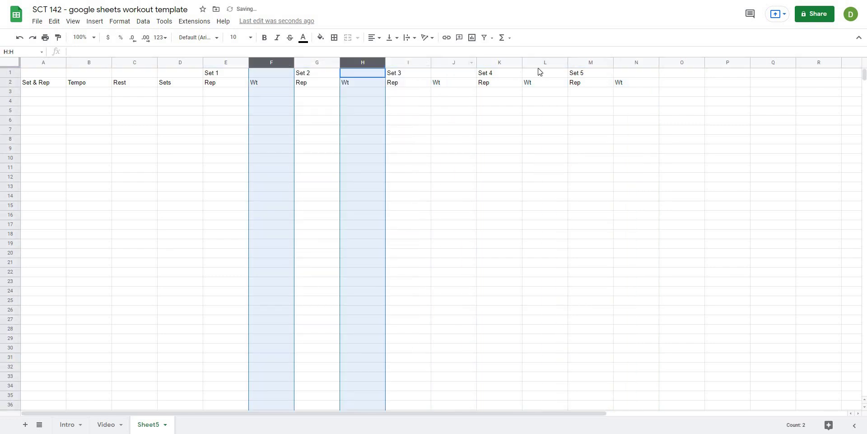
pyautogui.keyDown('ctrl'); pyautogui.click(545, 62); pyautogui.keyUp('ctrl')
pyautogui.keyDown('ctrl'); pyautogui.click(631, 61); pyautogui.keyUp('ctrl')
pyautogui.rightClick(632, 63)
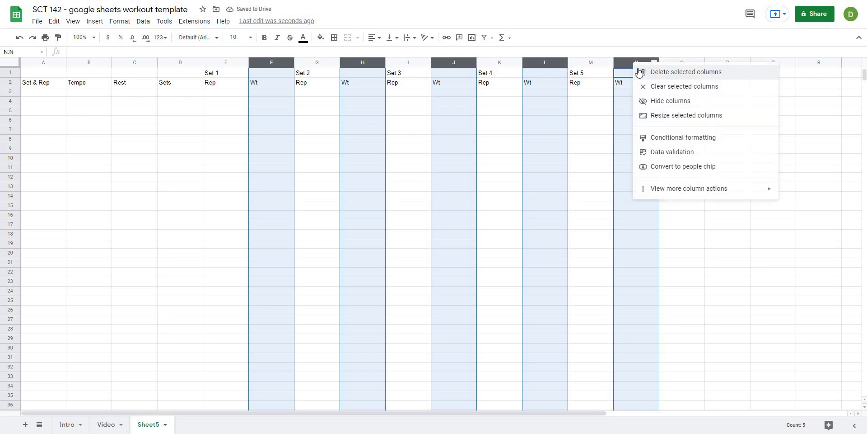
pyautogui.click(685, 72)
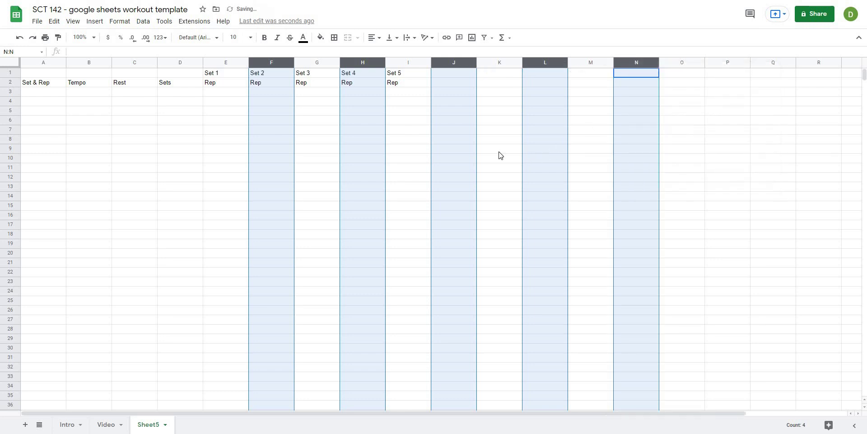
pyautogui.moveTo(40, 73); pyautogui.dragTo(323, 85)
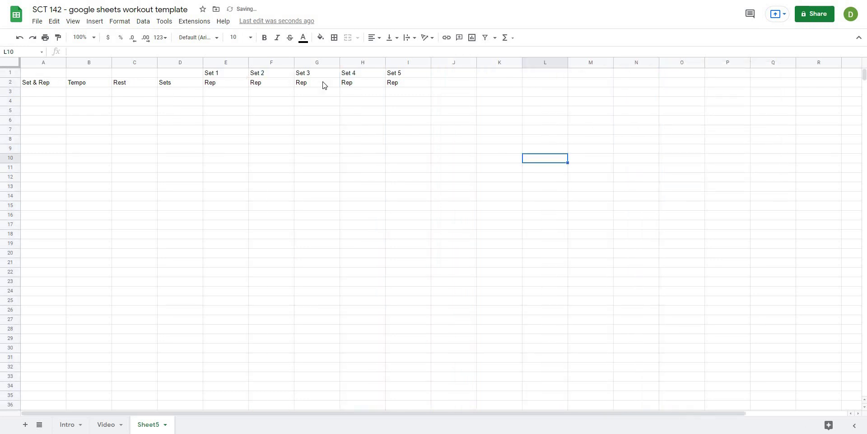
pyautogui.moveTo(397, 92); pyautogui.dragTo(405, 112)
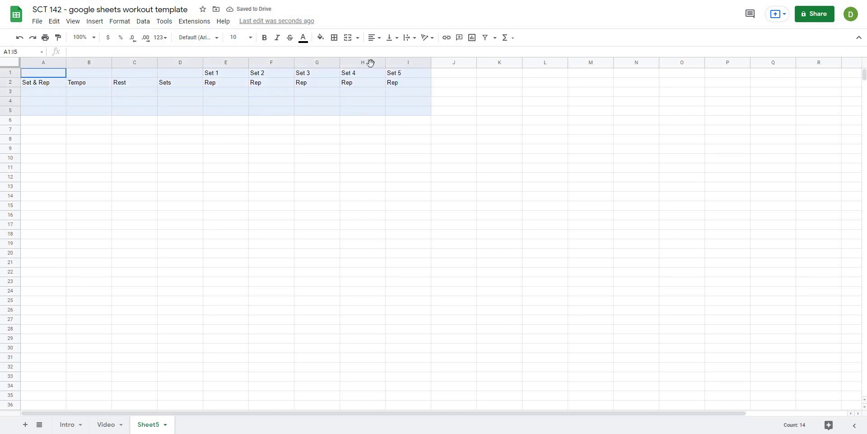
# - Centre-align the text in A1:I5
pyautogui.click(380, 37)
pyautogui.click(384, 52)
pyautogui.click(418, 148)
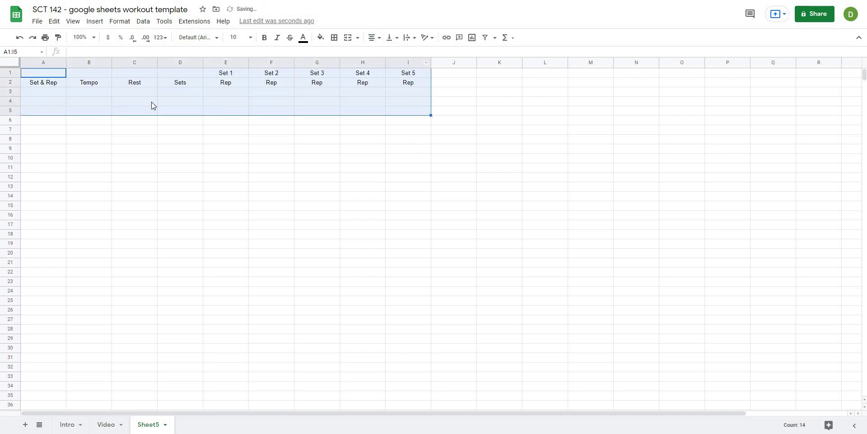
# - Widen column A and rename heading A2 to 'Set & Rep Scheme'
pyautogui.click(48, 86)
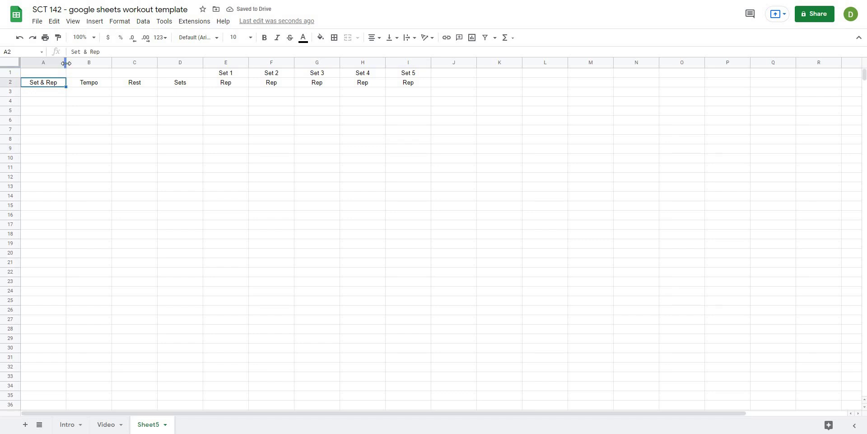
pyautogui.moveTo(67, 63); pyautogui.dragTo(126, 63)
pyautogui.click(149, 111)
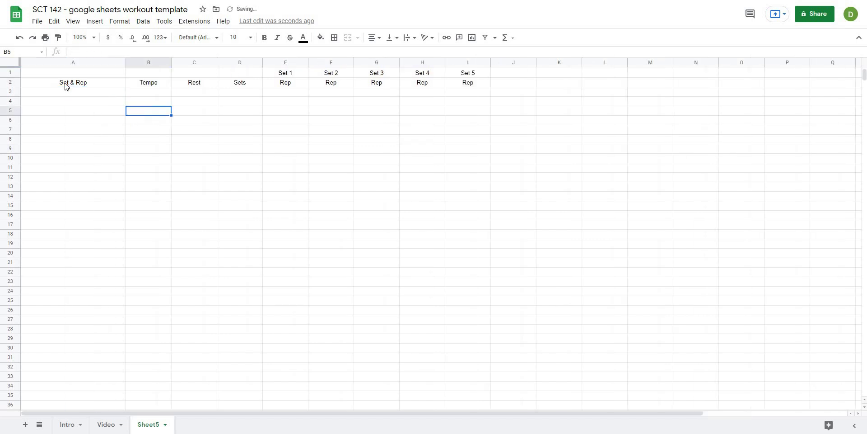
pyautogui.click(65, 86)
pyautogui.write('S')
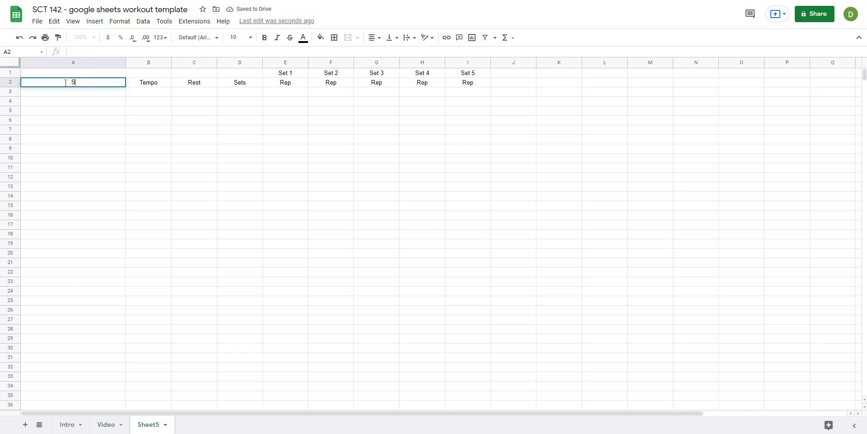
pyautogui.write('et & Rep Scheme')
pyautogui.press('Return')
# - Undo stray entry-row edits and select the table range A2:I30
pyautogui.click(140, 94)
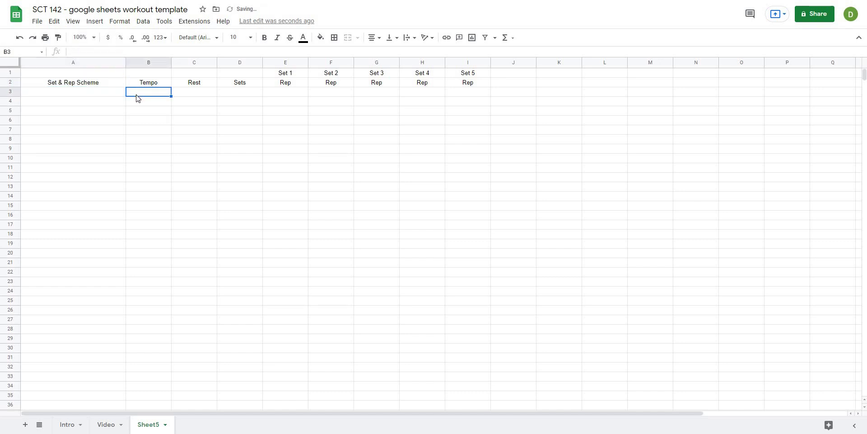
pyautogui.press('Tab')
pyautogui.press('Tab')
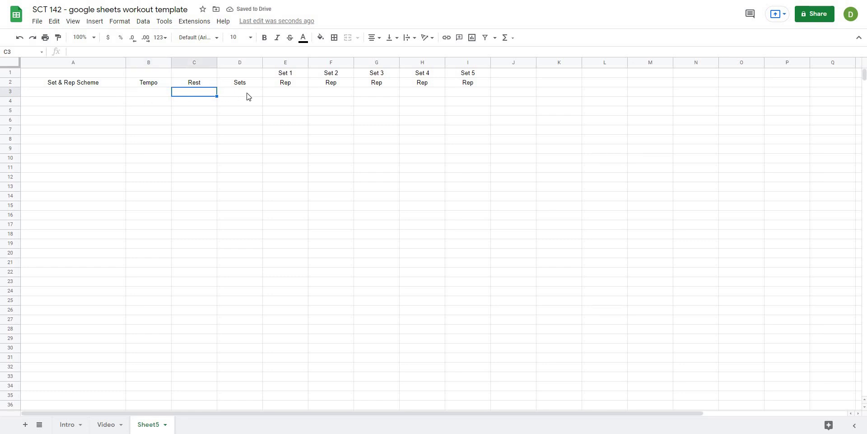
pyautogui.press('Tab')
pyautogui.press('Tab')
pyautogui.press('Tab')
pyautogui.press('Tab')
pyautogui.press('Tab')
pyautogui.press('Tab')
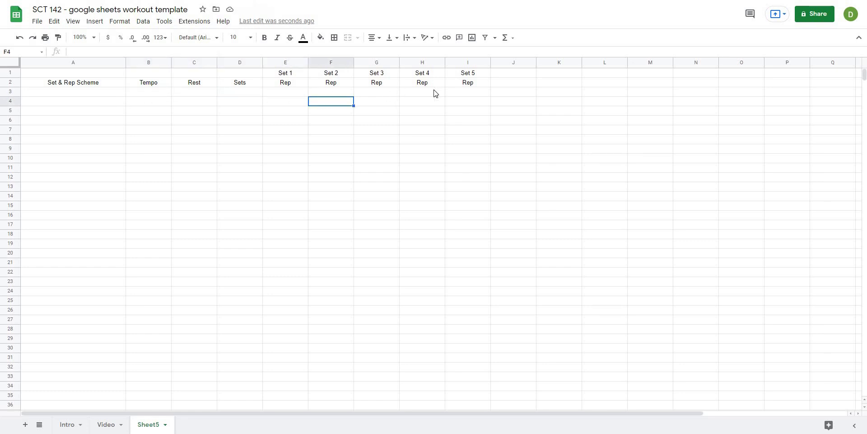
pyautogui.hotkey('ctrl', 'z')
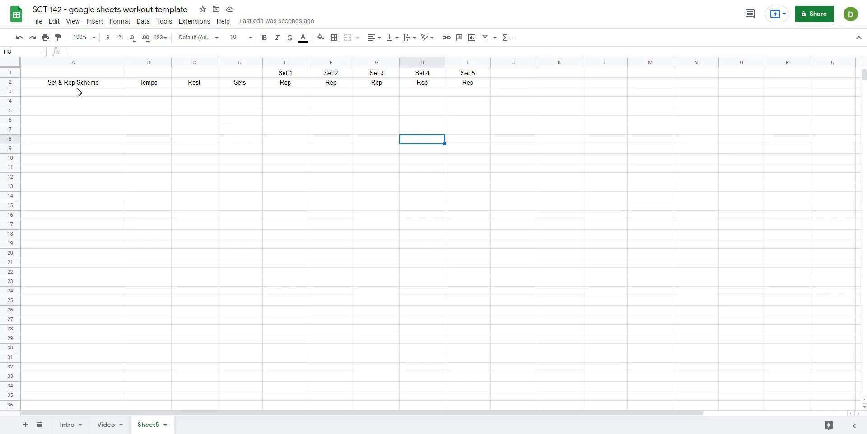
pyautogui.click(46, 85)
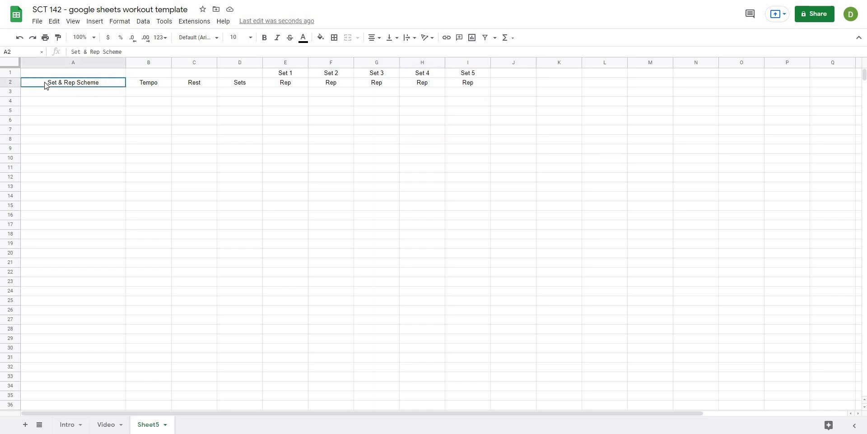
pyautogui.hotkey('ctrl', 'z')
pyautogui.click(36, 87)
pyautogui.keyDown('shift'); pyautogui.click(479, 353); pyautogui.keyUp('shift')
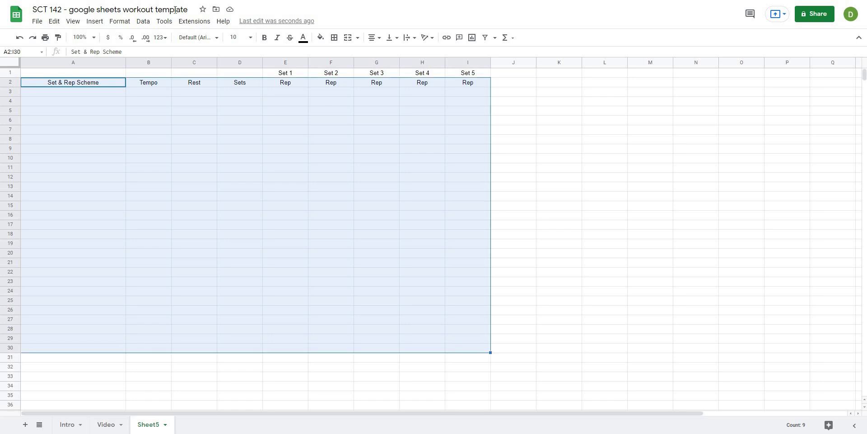
# - Apply alternating row colours with a grey header to A2:I30
pyautogui.click(74, 23)
pyautogui.click(129, 23)
pyautogui.moveTo(140, 25)
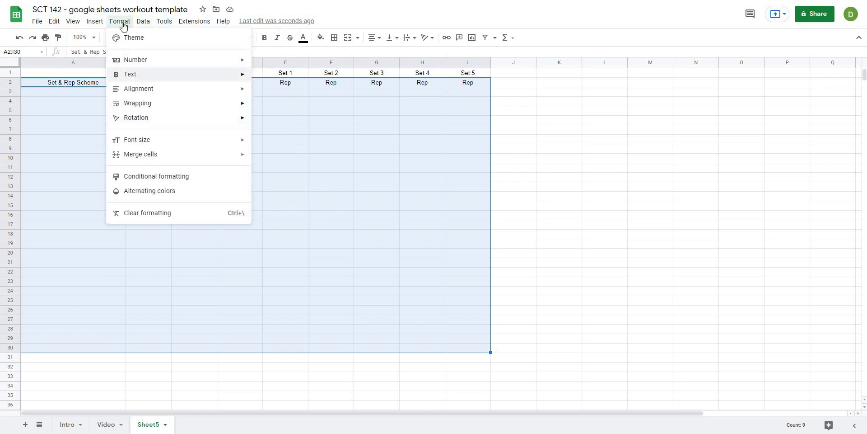
pyautogui.click(129, 193)
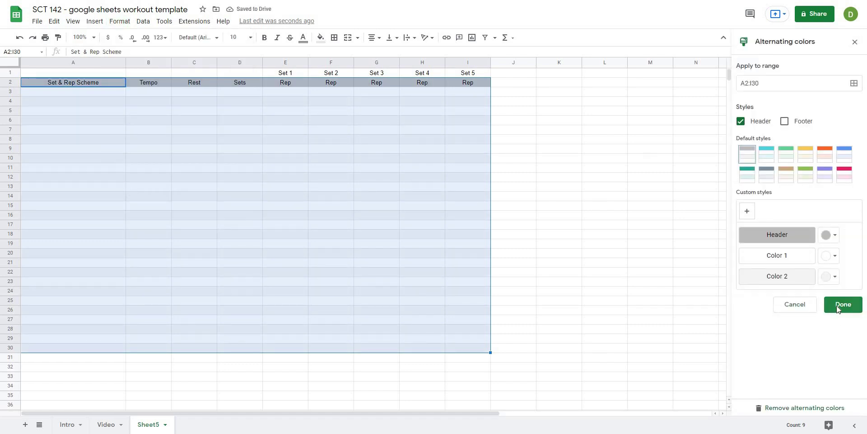
pyautogui.click(837, 305)
pyautogui.click(113, 178)
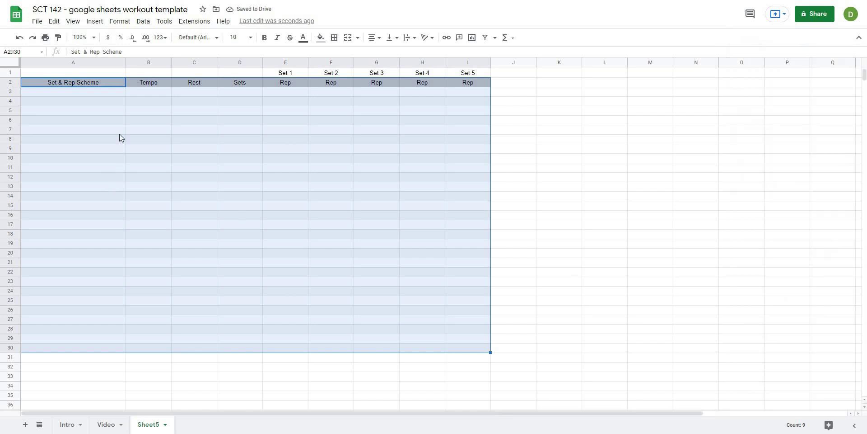
# - Bold the header row A2:I2 and select the body rows A3:I30
pyautogui.moveTo(71, 88); pyautogui.dragTo(470, 89)
pyautogui.hotkey('ctrl', 'b')
pyautogui.click(483, 157)
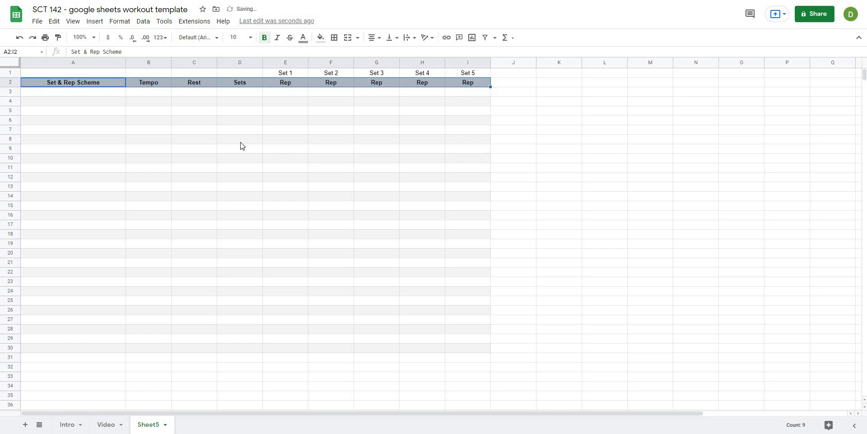
pyautogui.moveTo(101, 95); pyautogui.dragTo(454, 350)
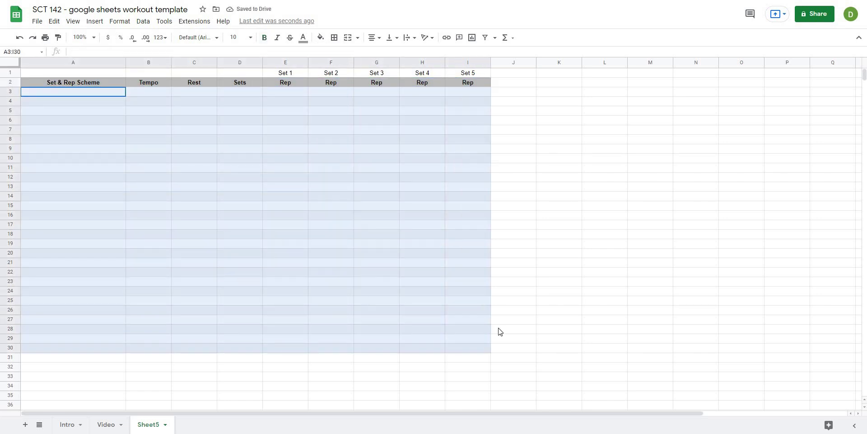
# - Enter the scheme name '5x5 4010 90s' in cell A3
pyautogui.click(559, 282)
pyautogui.click(195, 176)
pyautogui.click(68, 93)
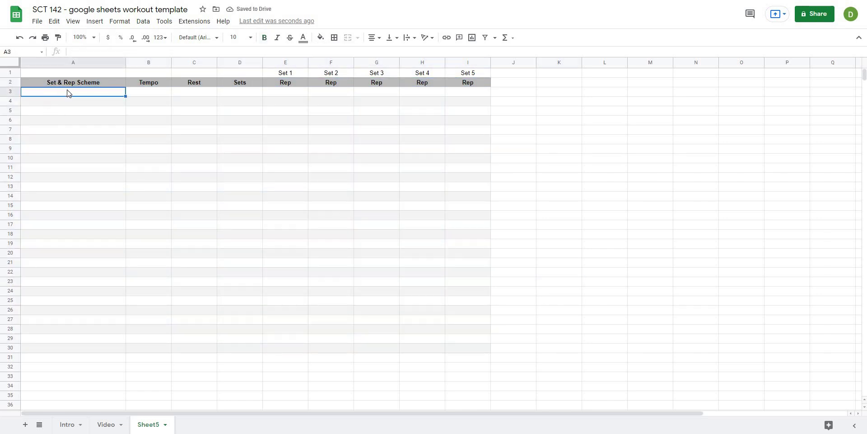
pyautogui.press('Down')
pyautogui.press('Down')
pyautogui.press('Down')
pyautogui.press('Down')
pyautogui.press('Down')
pyautogui.press('Up')
pyautogui.press('Up')
pyautogui.press('Up')
pyautogui.press('Up')
pyautogui.press('Up')
pyautogui.write('5x5')
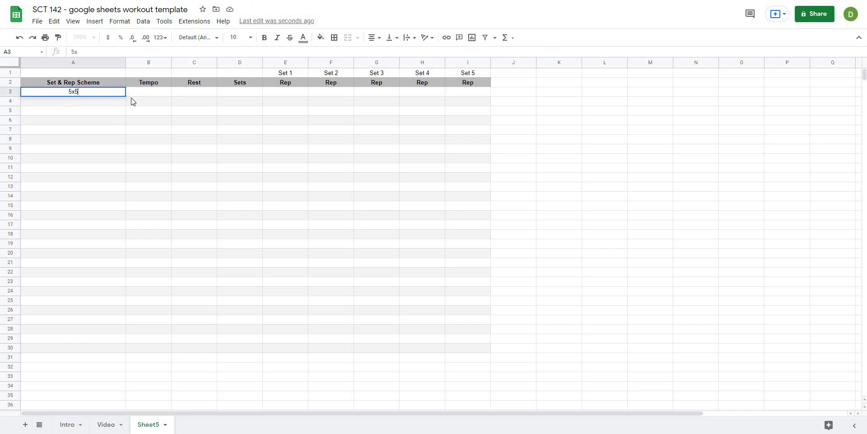
pyautogui.write(' 4010 90s')
pyautogui.press('Tab')
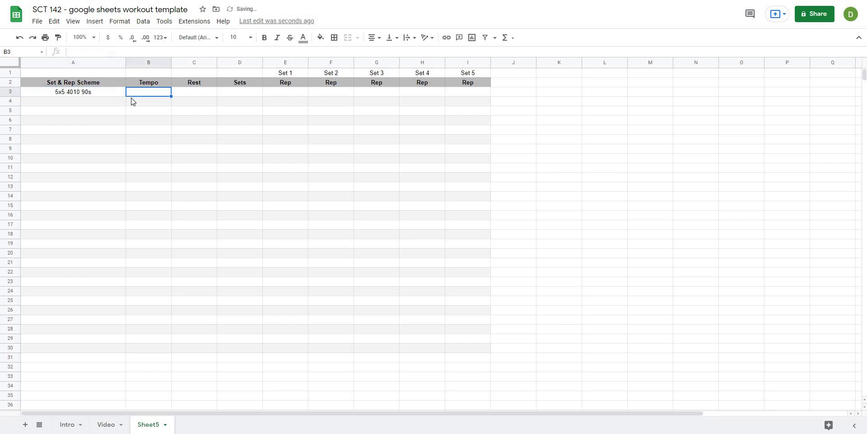
# - Fill row 3 with tempo 4010, rest 90, 5 sets and x5 for Set 1
pyautogui.write('4010')
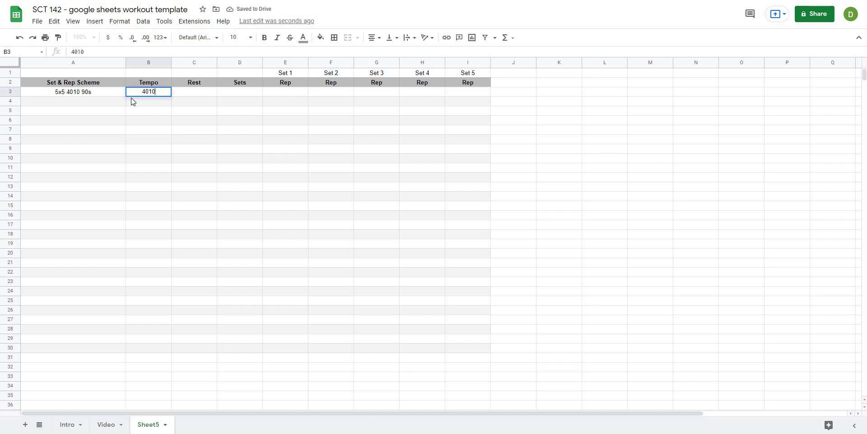
pyautogui.press('Tab')
pyautogui.write('90')
pyautogui.press('Tab')
pyautogui.write('5')
pyautogui.press('Tab')
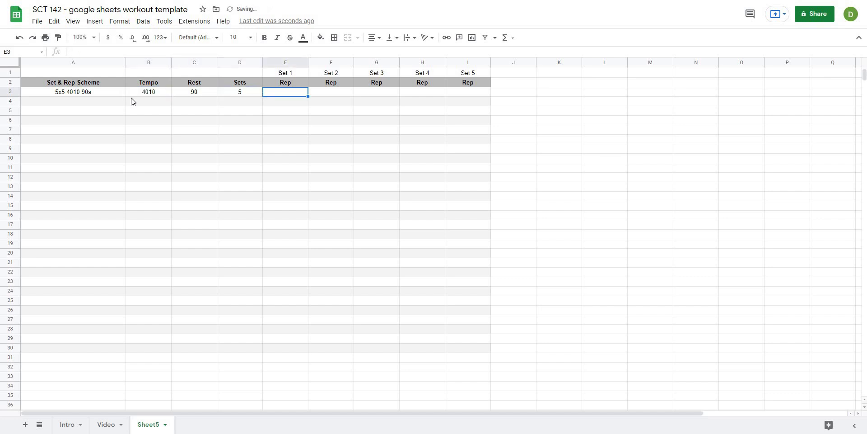
pyautogui.write('x5')
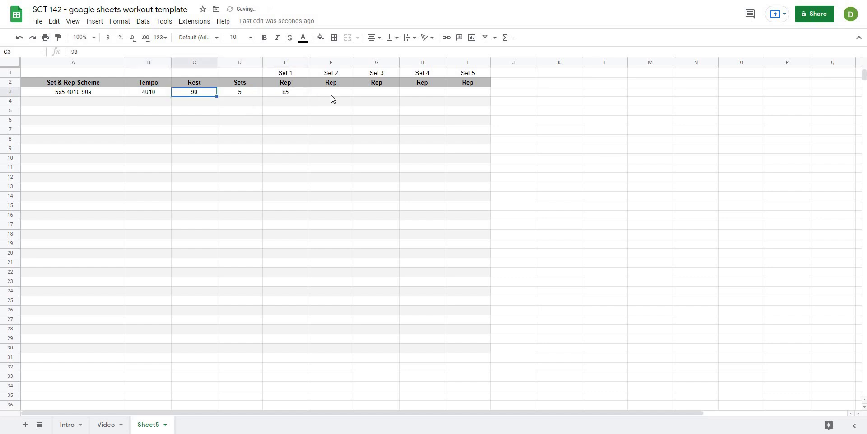
# - Copy the x5 rep value into Set 2 through Set 5 of row 3
pyautogui.hotkey('ctrl', 'c')
pyautogui.press('Right')
pyautogui.keyDown('shift'); pyautogui.click(473, 94); pyautogui.keyUp('shift')
pyautogui.hotkey('ctrl', 'v')
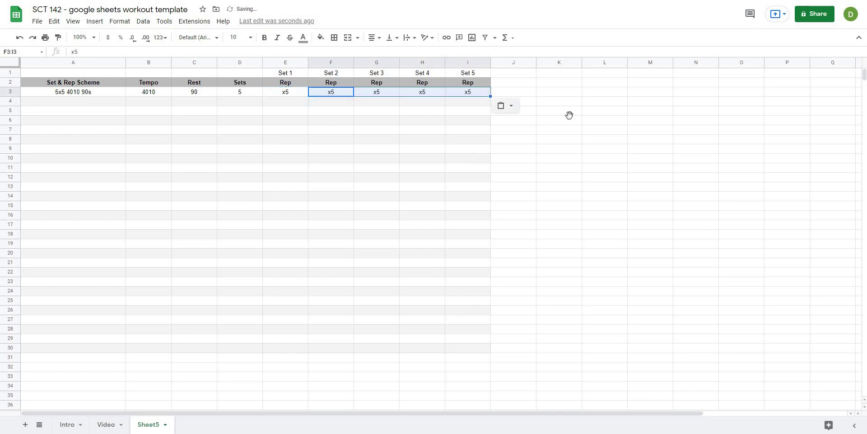
pyautogui.click(569, 119)
pyautogui.click(59, 104)
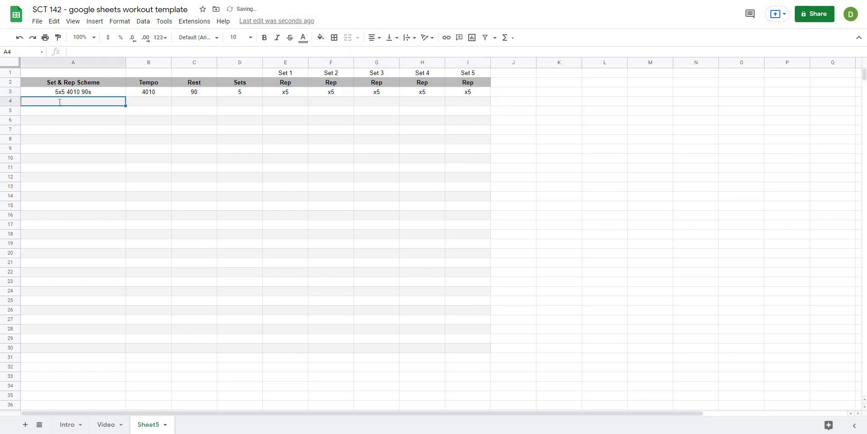
# - Enter scheme 4x4 2010 60s with tempo 2010, rest 60 and 4 sets in A4:D4
pyautogui.write('4x4 ')
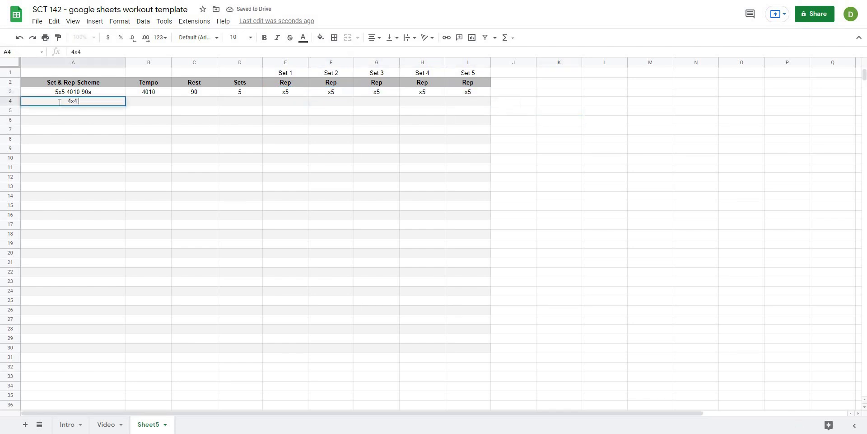
pyautogui.write('2010')
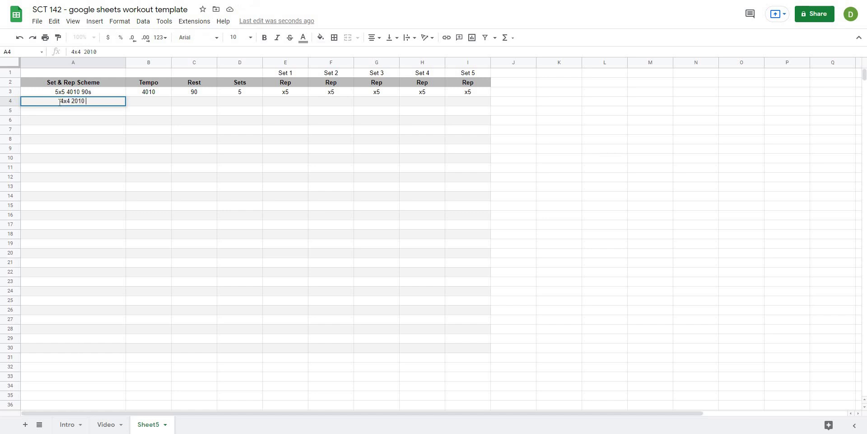
pyautogui.write(' 60s')
pyautogui.press('Tab')
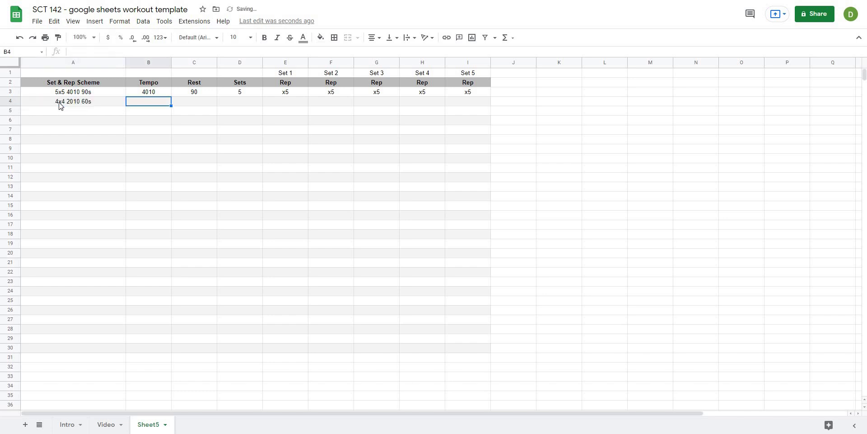
pyautogui.write('2010')
pyautogui.press('Tab')
pyautogui.write('6')
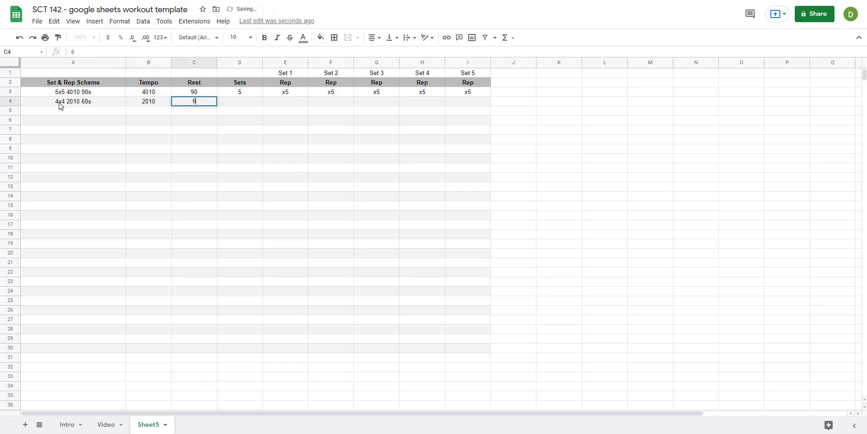
pyautogui.press('Tab')
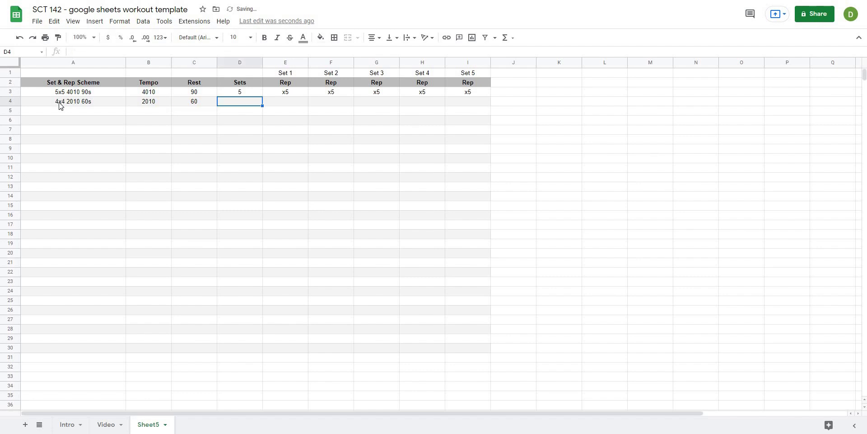
pyautogui.write('4')
pyautogui.click(320, 143)
# - Put x4 in Set 1 (E4) and copy it across Set 2 to Set 4
pyautogui.click(296, 93)
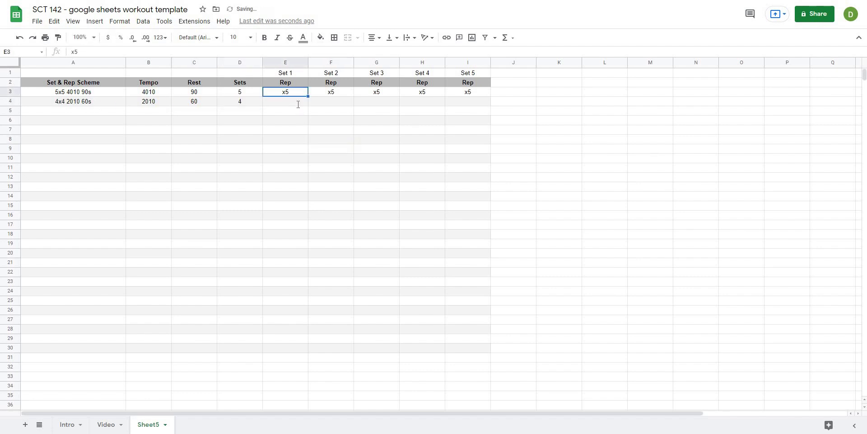
pyautogui.click(298, 104)
pyautogui.write('c')
pyautogui.write('4')
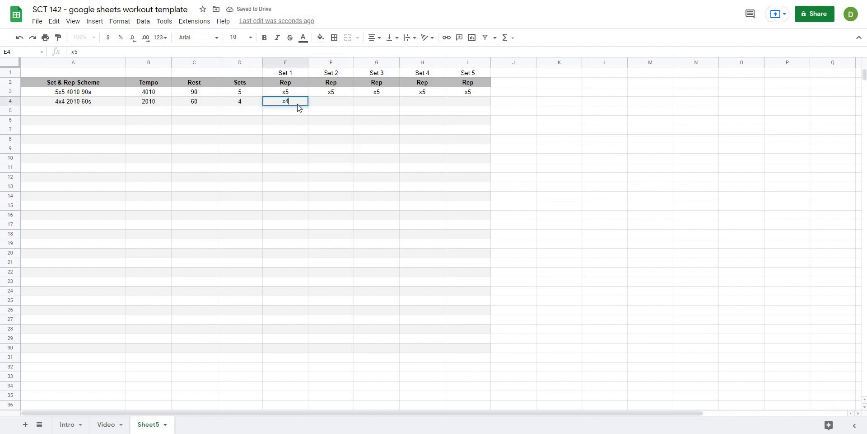
pyautogui.press('Return')
pyautogui.click(287, 102)
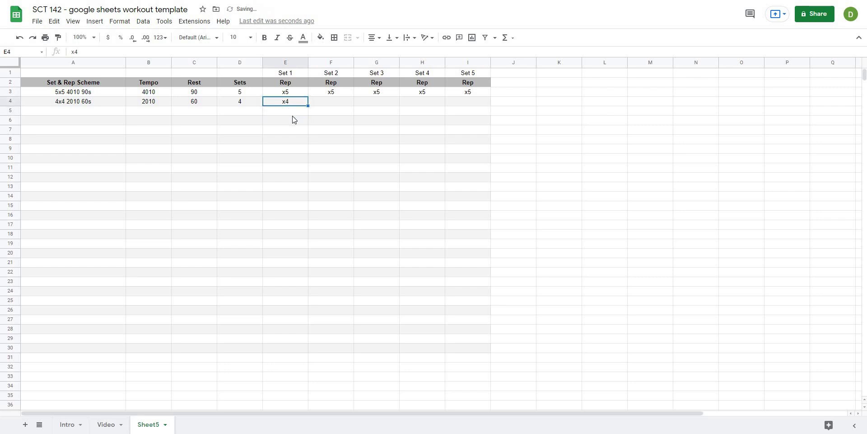
pyautogui.hotkey('ctrl', 'c')
pyautogui.moveTo(319, 103); pyautogui.dragTo(407, 101)
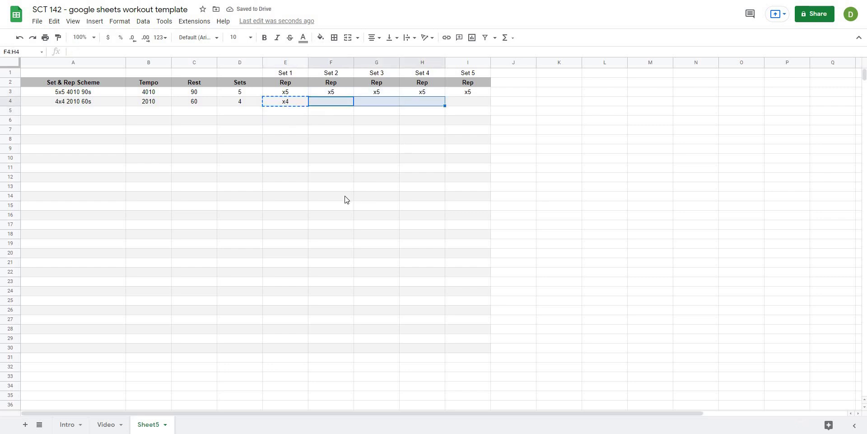
pyautogui.hotkey('ctrl', 'v')
pyautogui.click(287, 102)
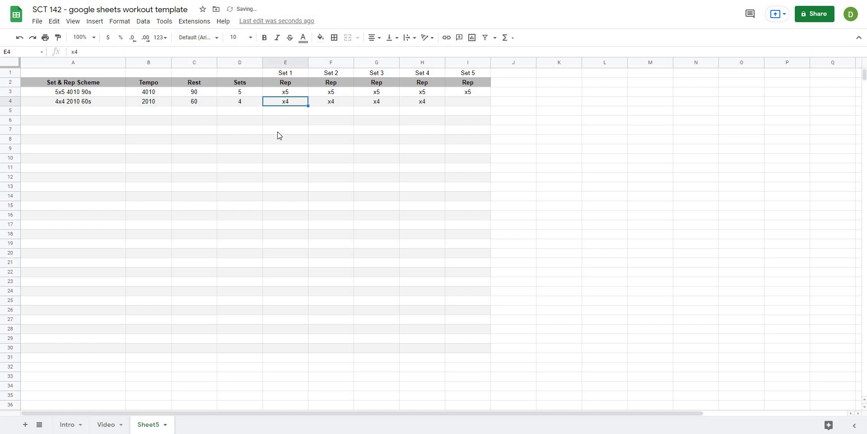
# - Enter 6-8 in E5, then delete the unwanted date it turned into
pyautogui.click(277, 131)
pyautogui.click(277, 113)
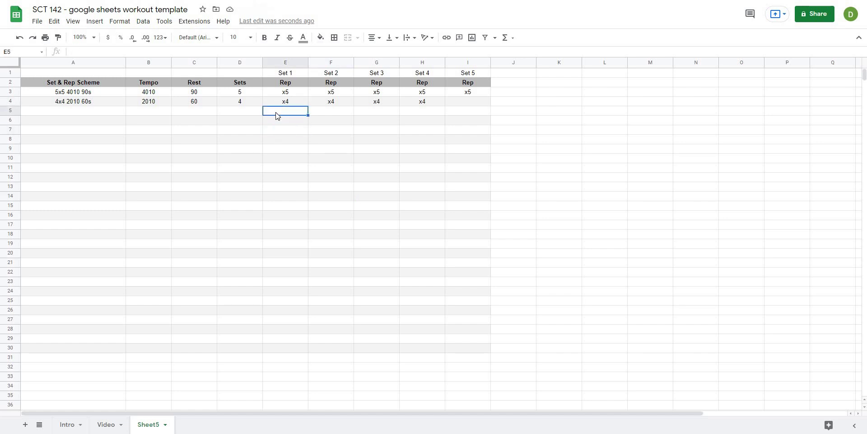
pyautogui.write('6-8')
pyautogui.press('Return')
pyautogui.press('Up')
pyautogui.click(284, 122)
pyautogui.press('Up')
pyautogui.moveTo(103, 51); pyautogui.dragTo(66, 52)
pyautogui.press('BackSpace')
pyautogui.click(70, 114)
pyautogui.write('3x')
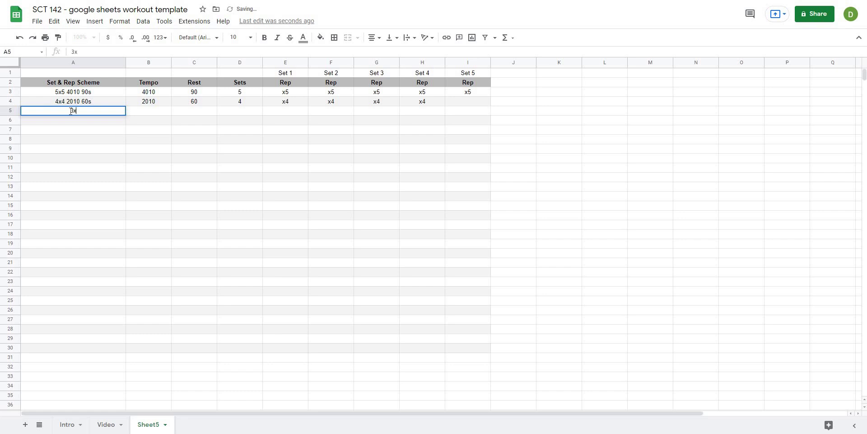
pyautogui.write('8-10 5010 120s')
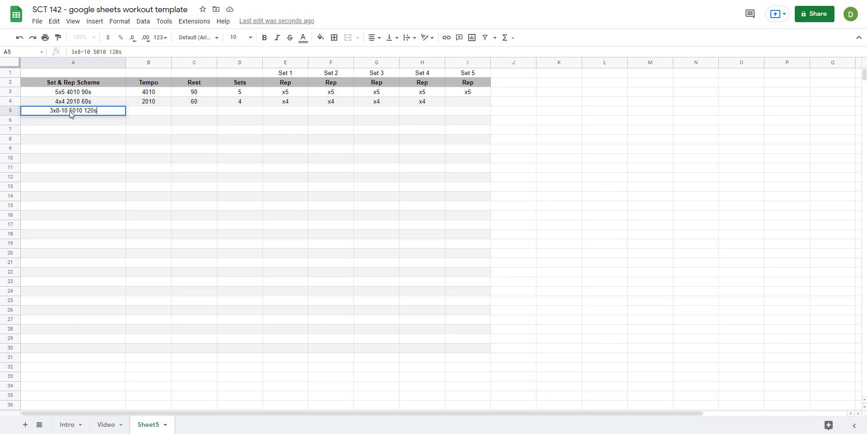
pyautogui.press('Tab')
pyautogui.write('40')
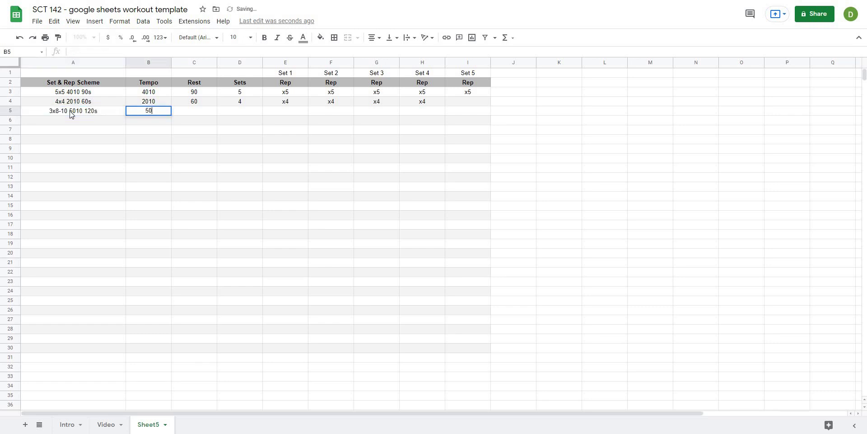
pyautogui.write('10')
pyautogui.press('Tab')
pyautogui.write('120')
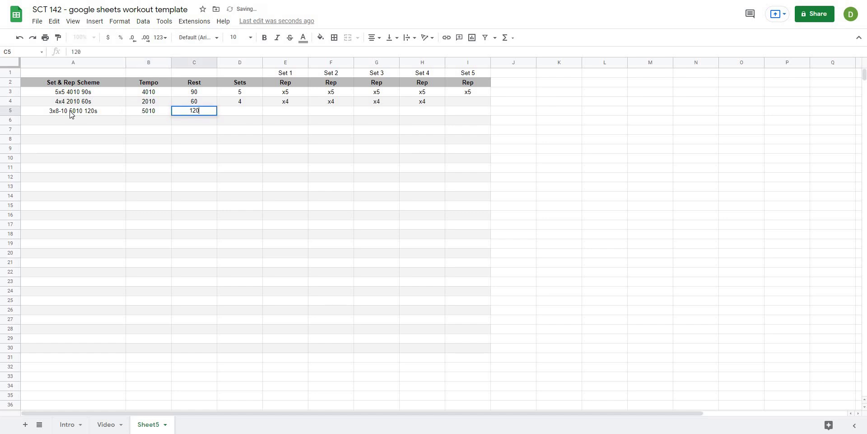
pyautogui.press('Tab')
pyautogui.write('3')
pyautogui.press('Tab')
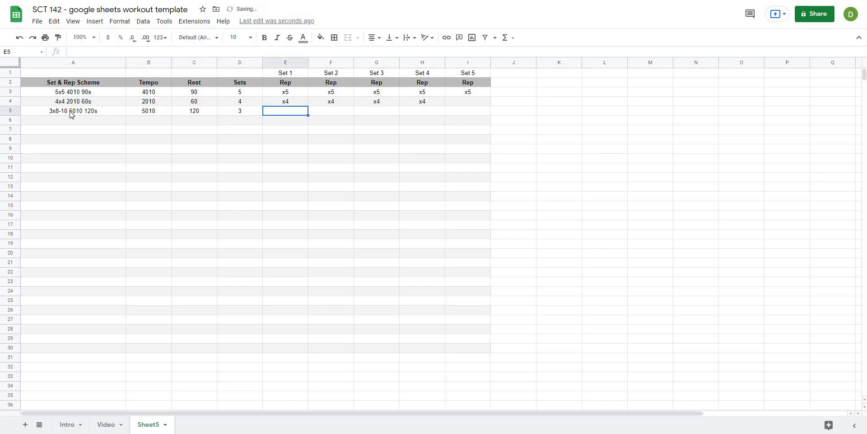
# - Put x8-10 in Set 1 (E5) and copy it into Set 2 and Set 3
pyautogui.write('x9')
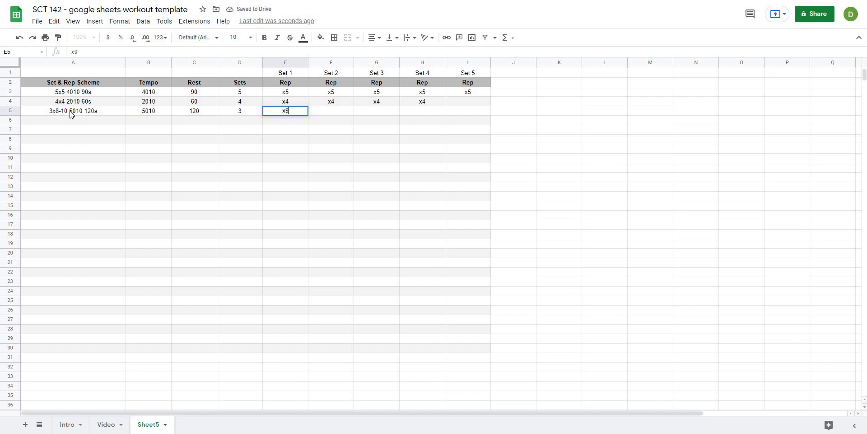
pyautogui.write('-10')
pyautogui.press('Return')
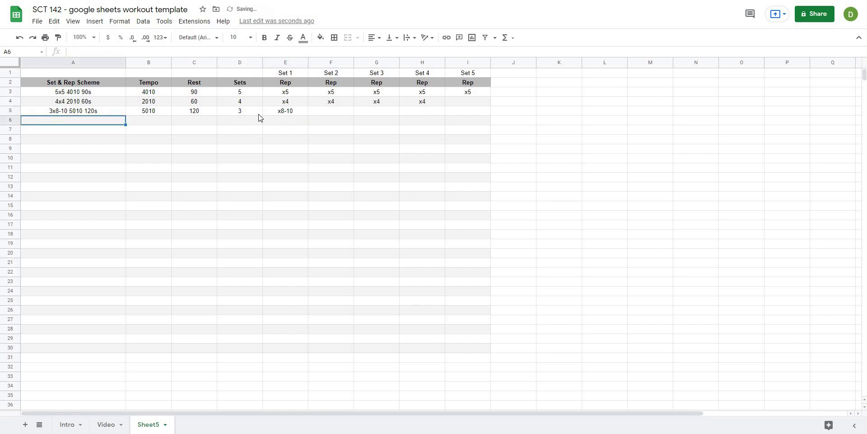
pyautogui.click(307, 113)
pyautogui.hotkey('ctrl', 'c')
pyautogui.click(340, 113)
pyautogui.hotkey('shift', 'Right')
pyautogui.hotkey('ctrl', 'v')
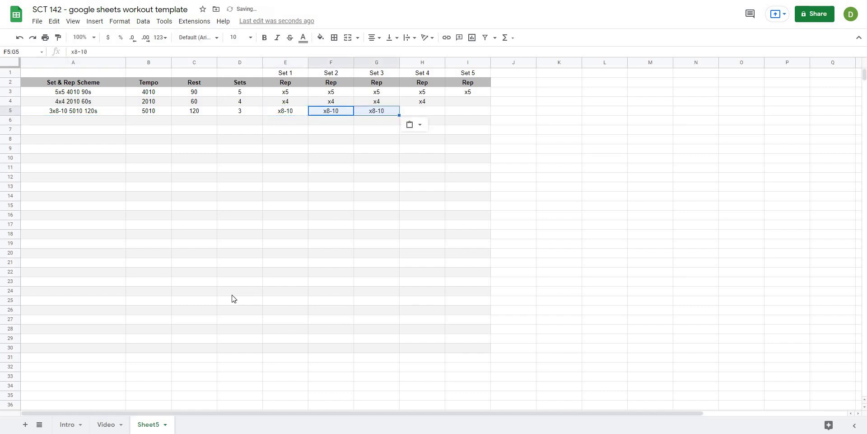
pyautogui.moveTo(232, 292); pyautogui.dragTo(232, 300)
pyautogui.click(158, 237)
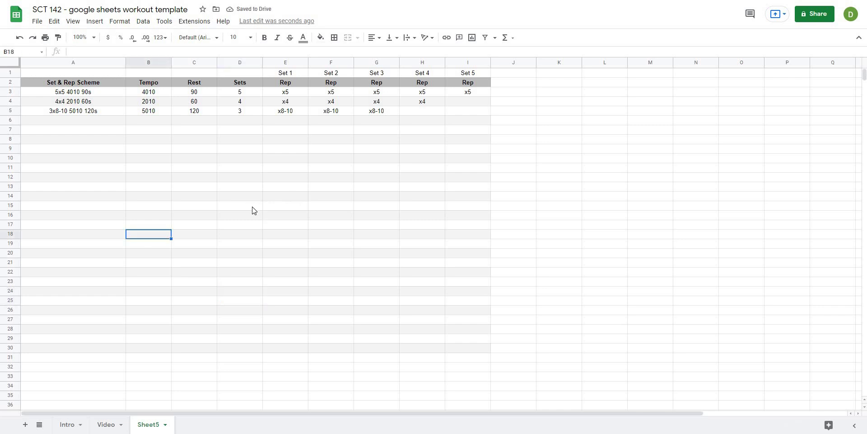
pyautogui.moveTo(90, 94); pyautogui.dragTo(92, 404)
# - Select the Set header row, then try selecting the table area A3:I30
pyautogui.click(274, 292)
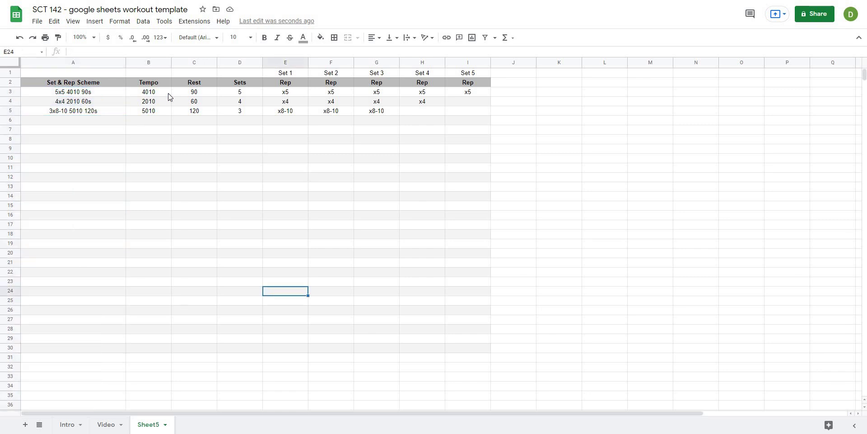
pyautogui.click(286, 75)
pyautogui.keyDown('shift'); pyautogui.click(496, 78); pyautogui.keyUp('shift')
pyautogui.moveTo(497, 77); pyautogui.dragTo(679, 79)
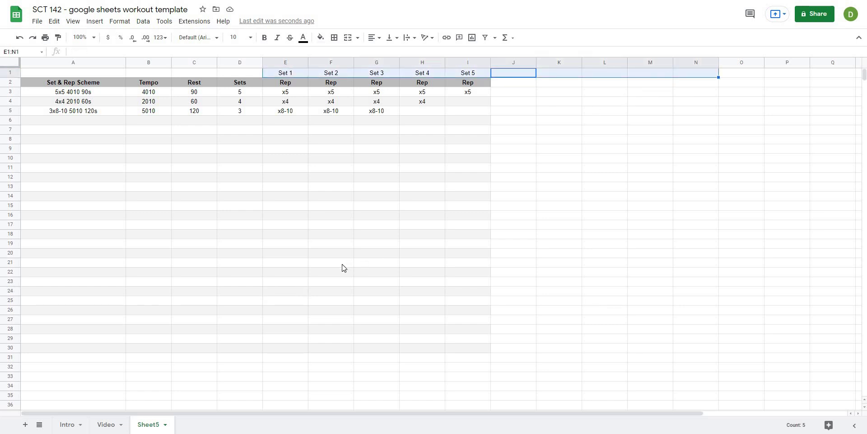
pyautogui.click(310, 265)
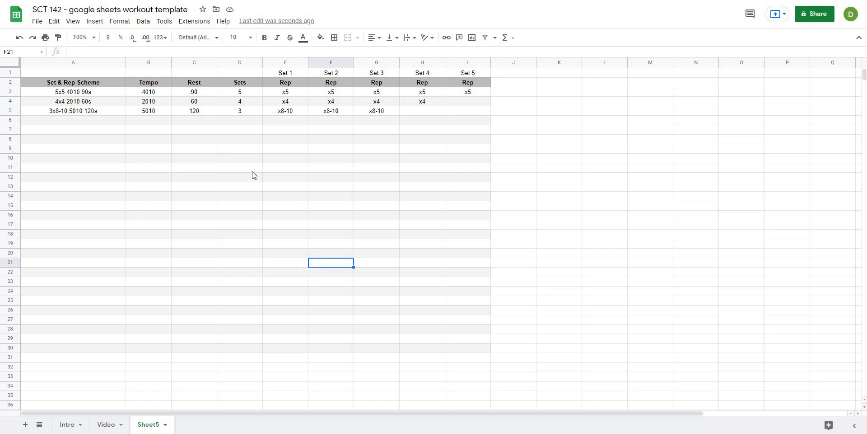
pyautogui.click(286, 158)
pyautogui.click(129, 160)
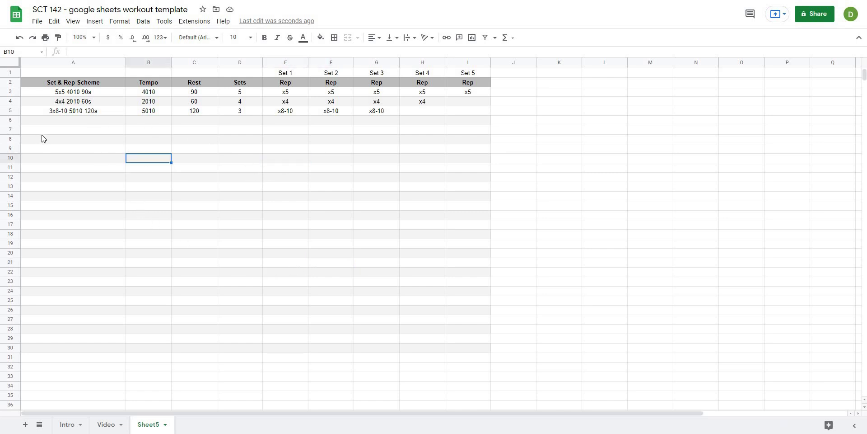
pyautogui.click(112, 148)
pyautogui.click(289, 130)
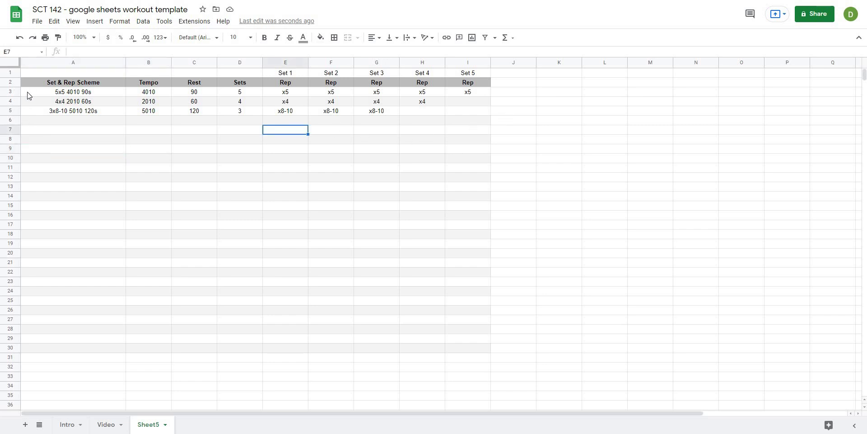
pyautogui.moveTo(29, 94); pyautogui.dragTo(466, 353)
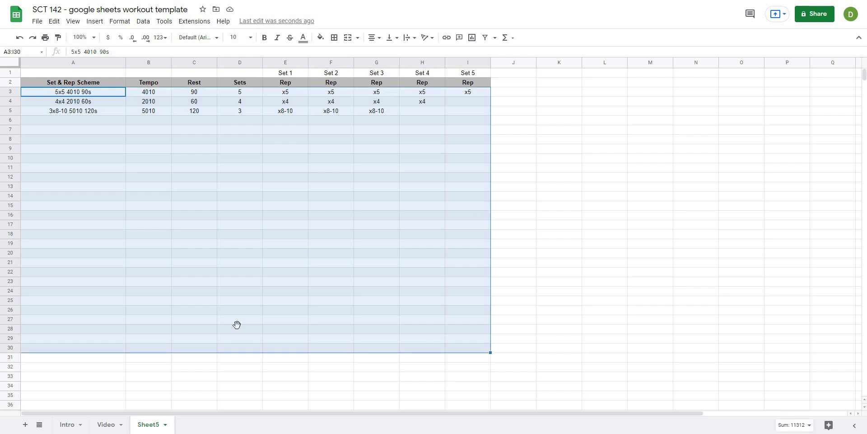
pyautogui.click(237, 327)
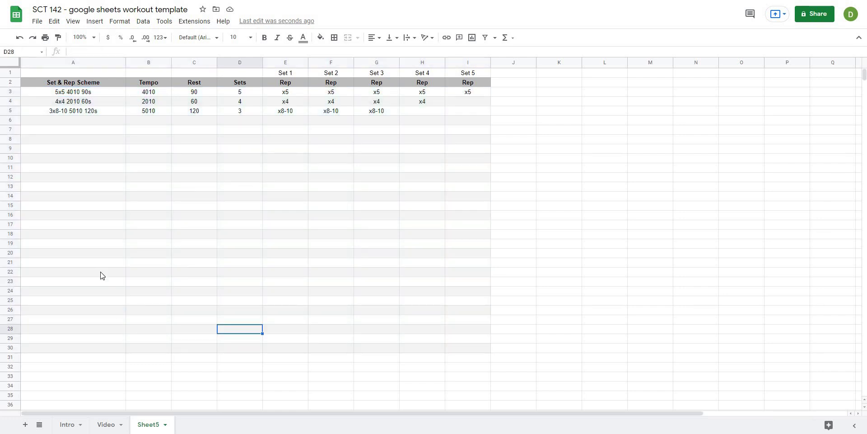
# - Reselect the scheme block from A3 down to I30 using Ctrl+Shift+Down and back
pyautogui.click(57, 169)
pyautogui.click(30, 95)
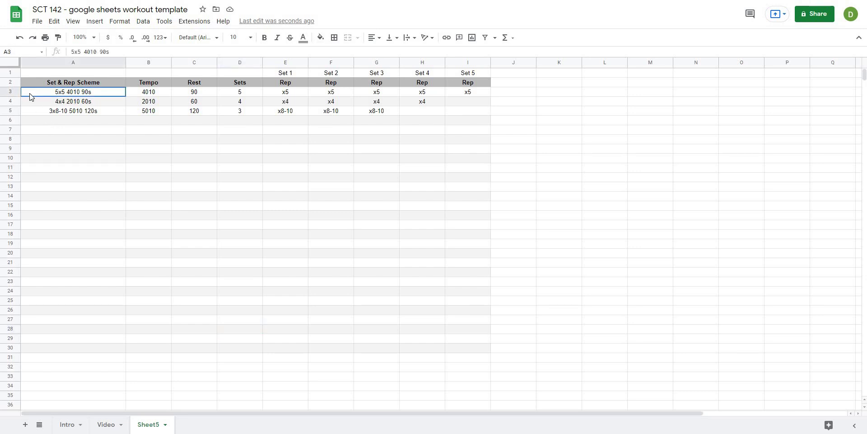
pyautogui.moveTo(31, 96); pyautogui.dragTo(474, 356)
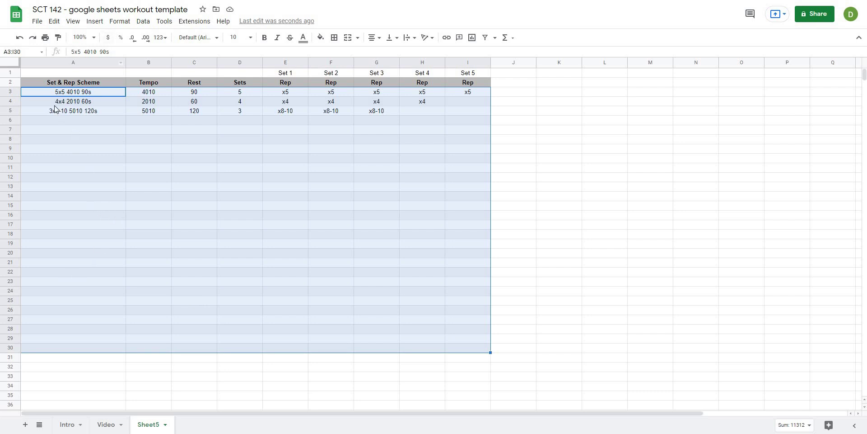
pyautogui.moveTo(45, 92); pyautogui.dragTo(469, 94)
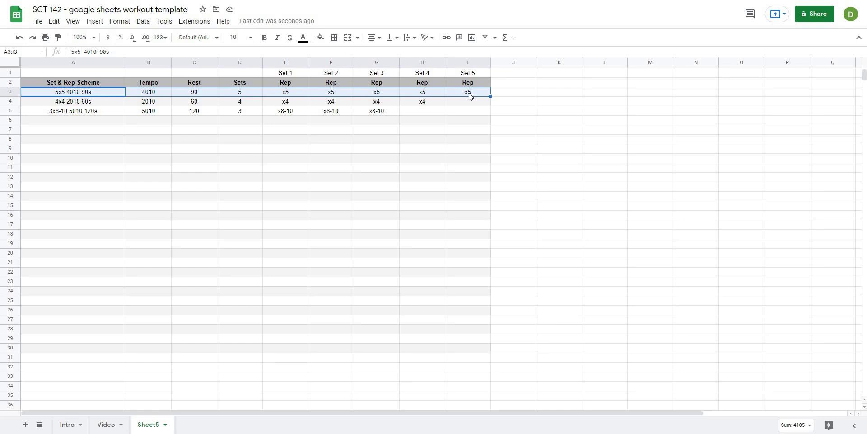
pyautogui.hotkey('ctrl', 'shift', 'Down')
pyautogui.hotkey('ctrl', 'shift', 'Down')
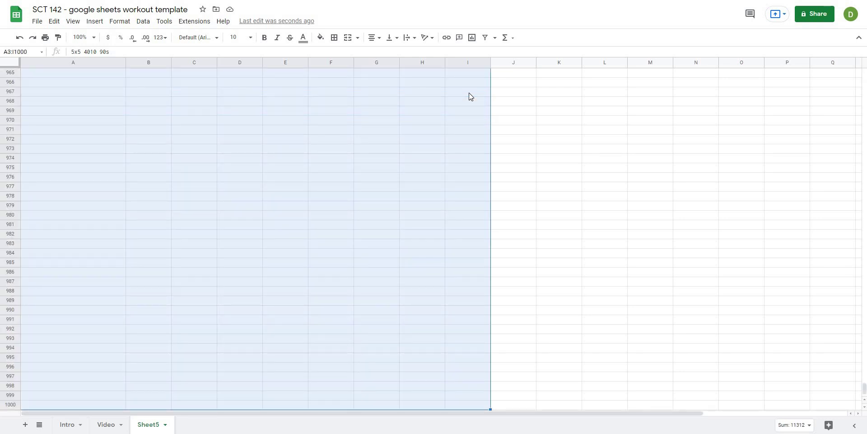
pyautogui.hotkey('ctrl', 'shift', 'Up')
pyautogui.moveTo(45, 93); pyautogui.dragTo(465, 351)
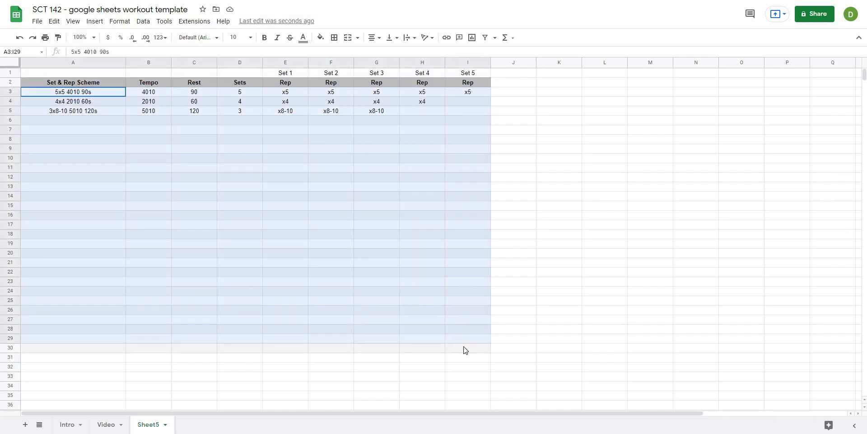
# - Name the Sheet5!A3:I30 block SetRepScheme via Data > Named ranges
pyautogui.click(141, 21)
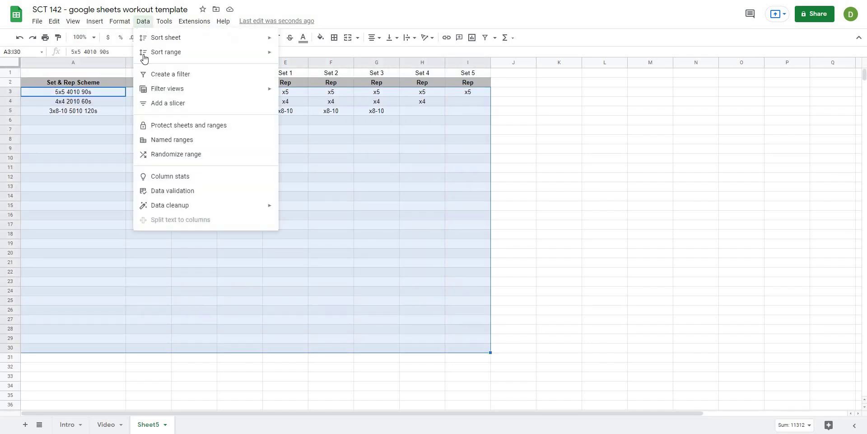
pyautogui.click(171, 140)
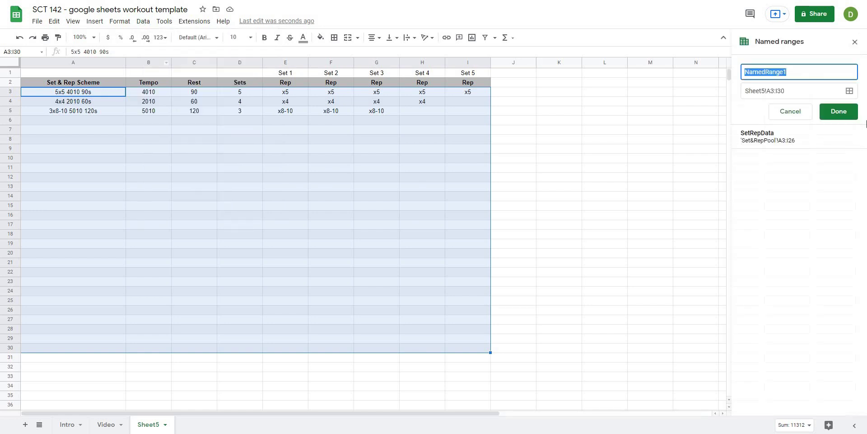
pyautogui.moveTo(796, 71); pyautogui.dragTo(744, 72)
pyautogui.write('SetRepData')
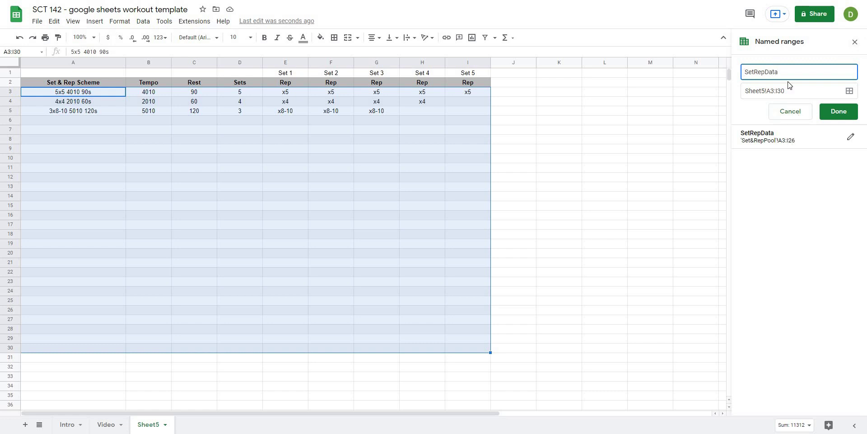
pyautogui.keyDown('shift'); pyautogui.click(766, 73); pyautogui.keyUp('shift')
pyautogui.write('Scheme')
pyautogui.click(838, 112)
pyautogui.click(515, 153)
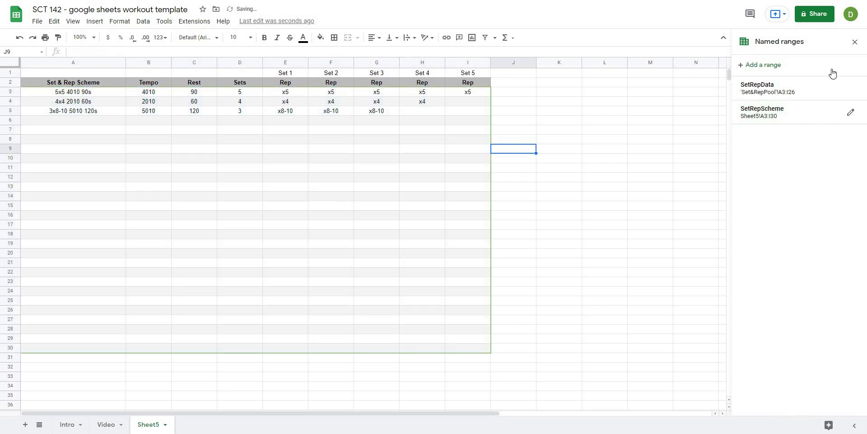
pyautogui.click(854, 41)
pyautogui.click(214, 156)
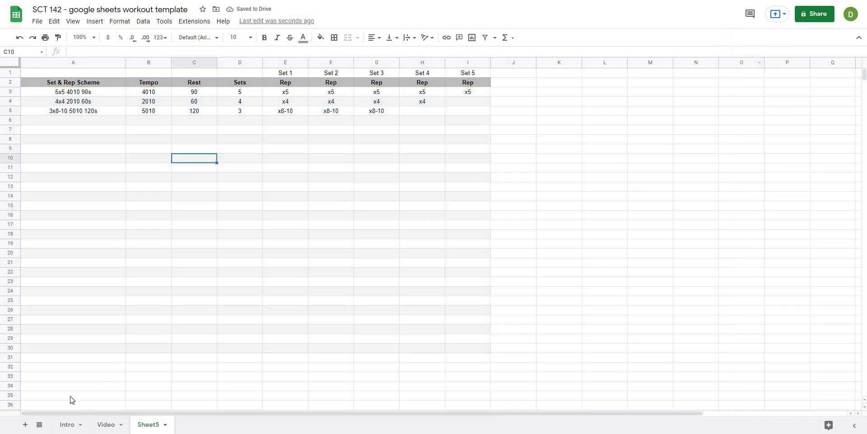
# - On the Video sheet, select the Set & Rep cells H7:H17
pyautogui.click(105, 424)
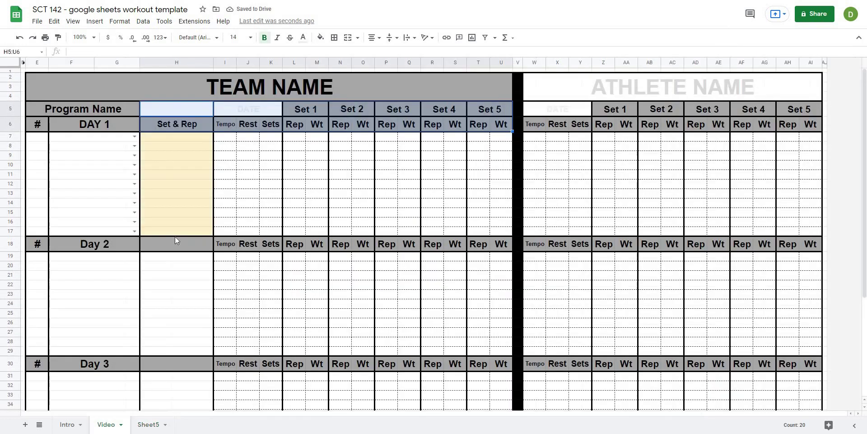
pyautogui.click(294, 183)
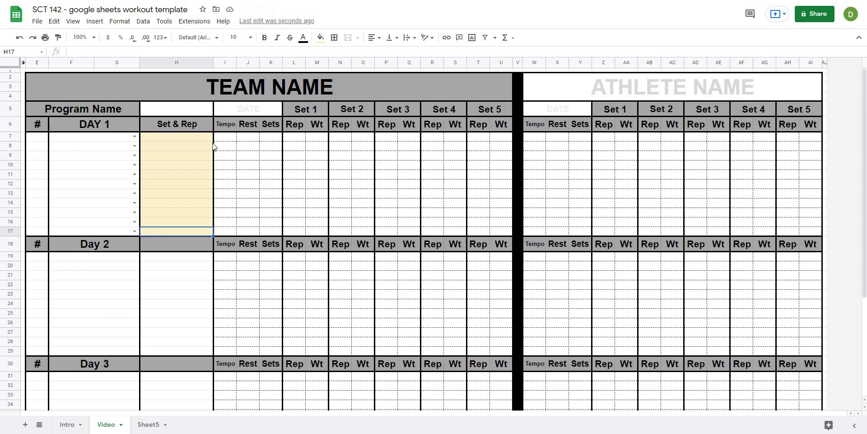
pyautogui.click(167, 143)
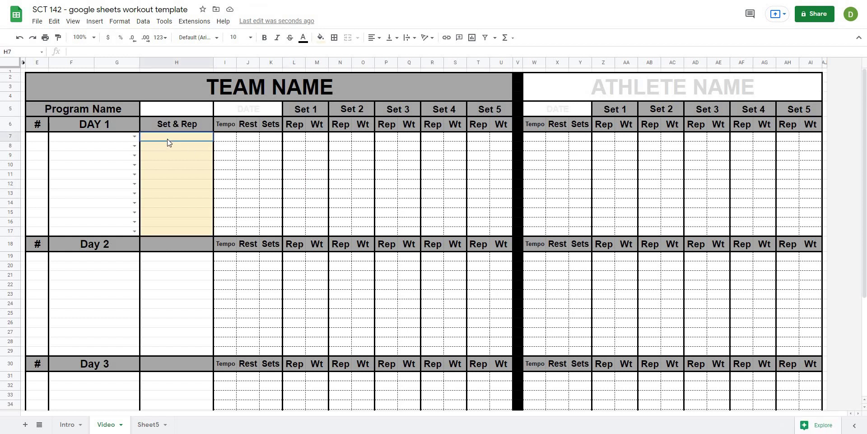
pyautogui.moveTo(167, 139); pyautogui.dragTo(179, 231)
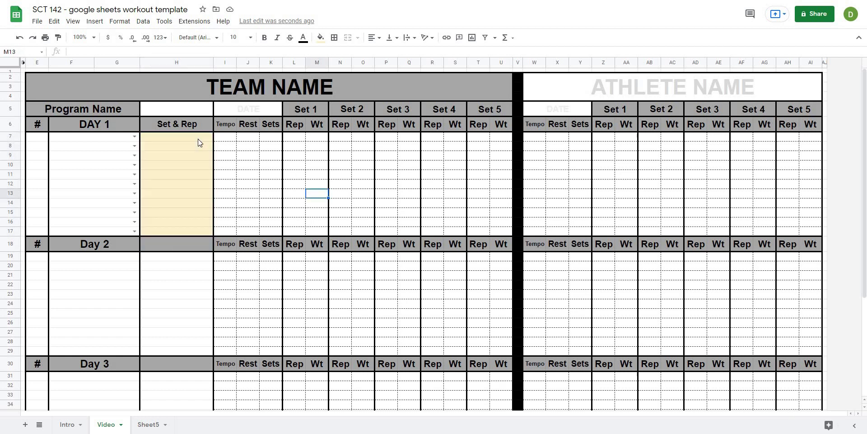
# - Give H7:H17 a dropdown list sourced from the range Sheet5!A3:A
pyautogui.click(143, 22)
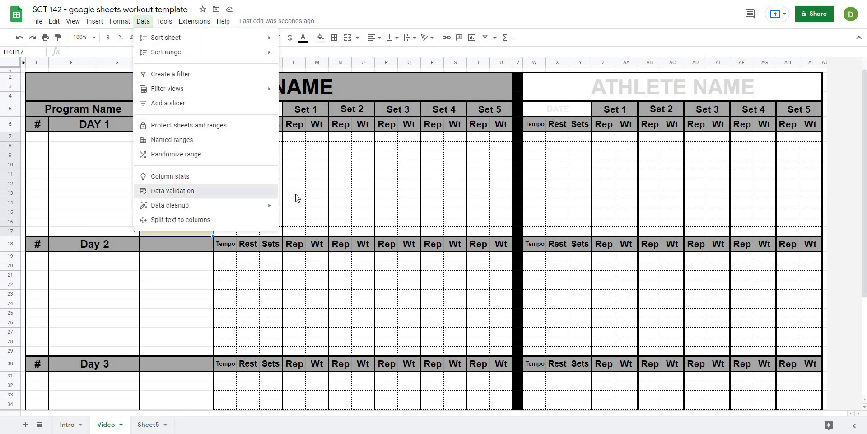
pyautogui.click(262, 190)
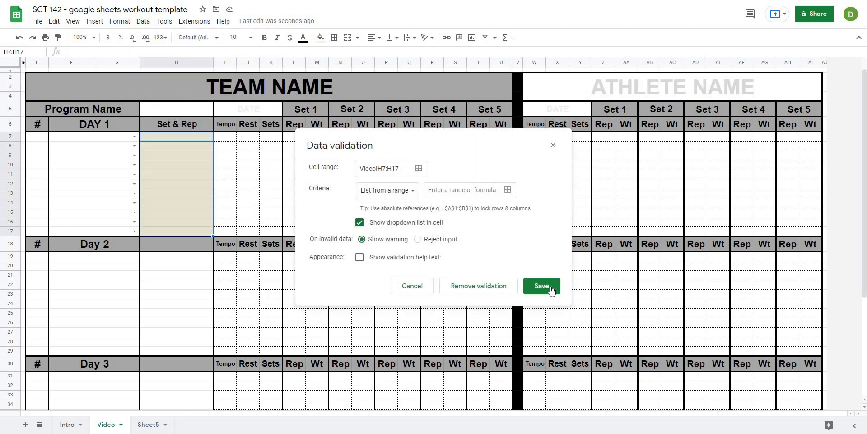
pyautogui.click(506, 190)
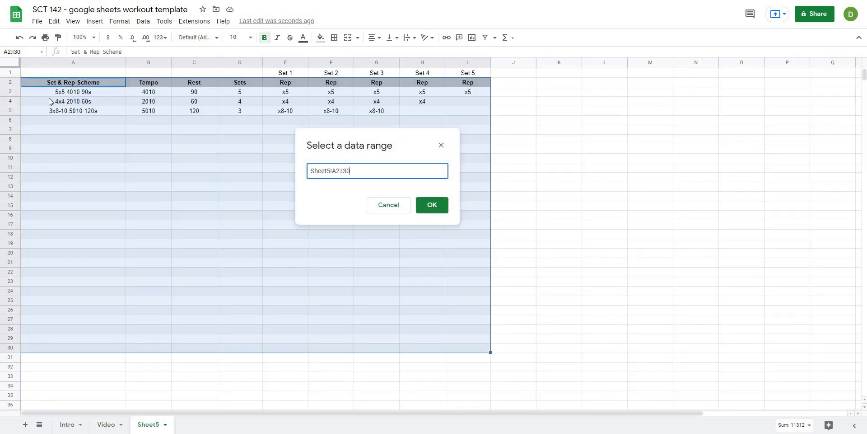
pyautogui.click(52, 94)
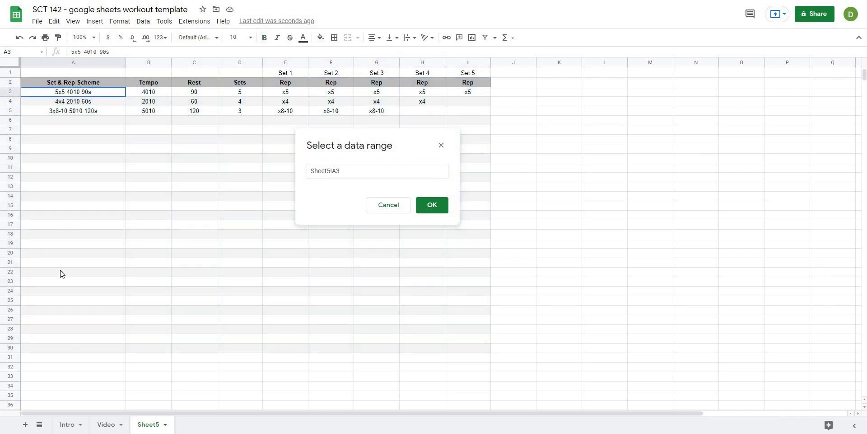
pyautogui.moveTo(62, 274); pyautogui.dragTo(60, 348)
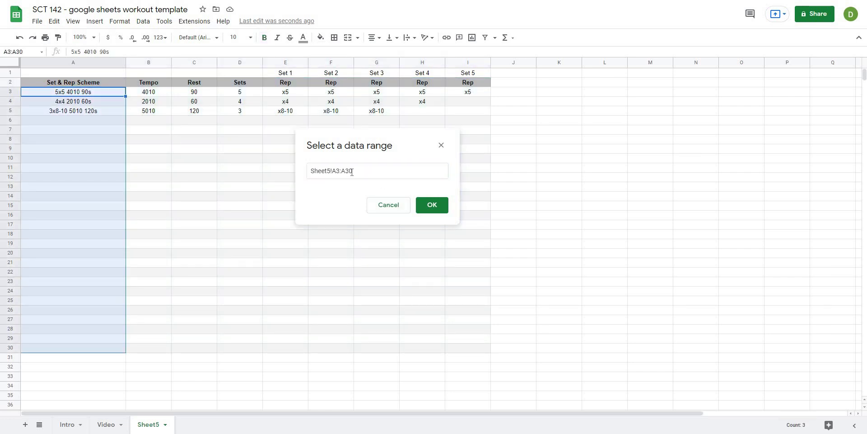
pyautogui.moveTo(352, 172); pyautogui.dragTo(345, 173)
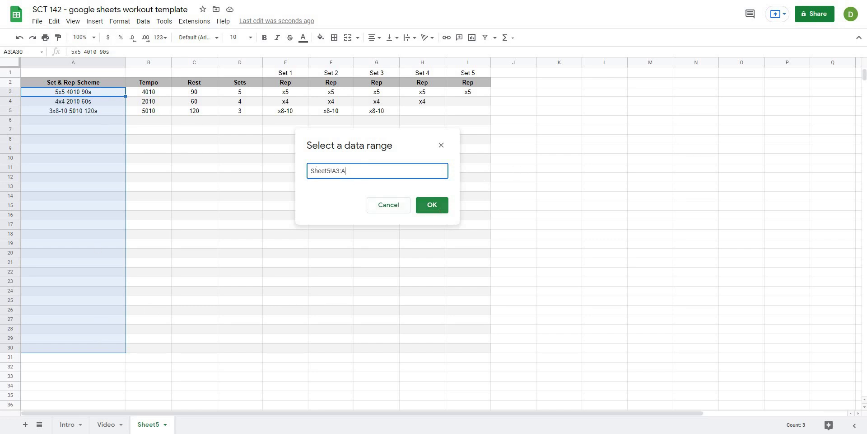
pyautogui.click(432, 205)
pyautogui.click(547, 289)
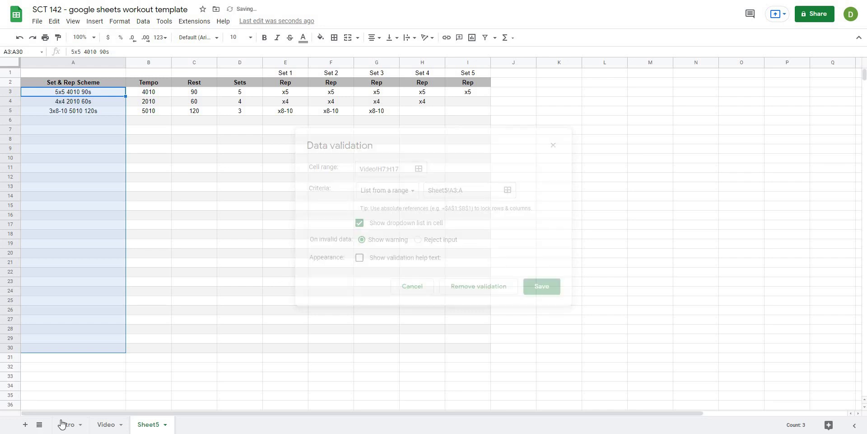
pyautogui.click(106, 424)
pyautogui.click(209, 136)
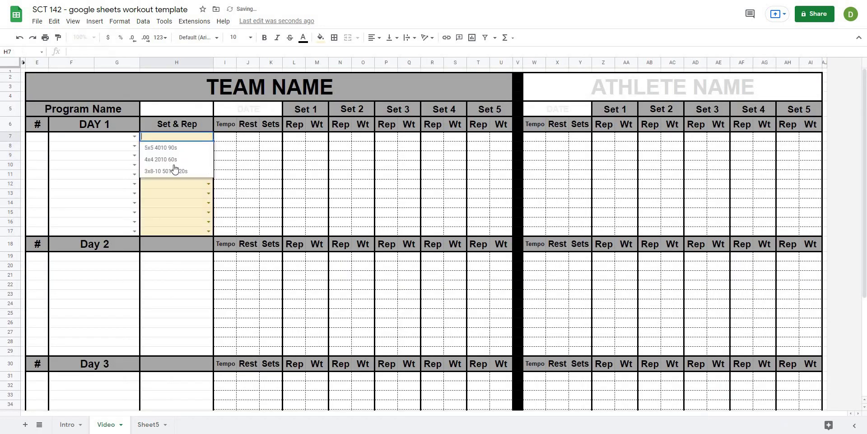
pyautogui.click(172, 148)
pyautogui.click(208, 136)
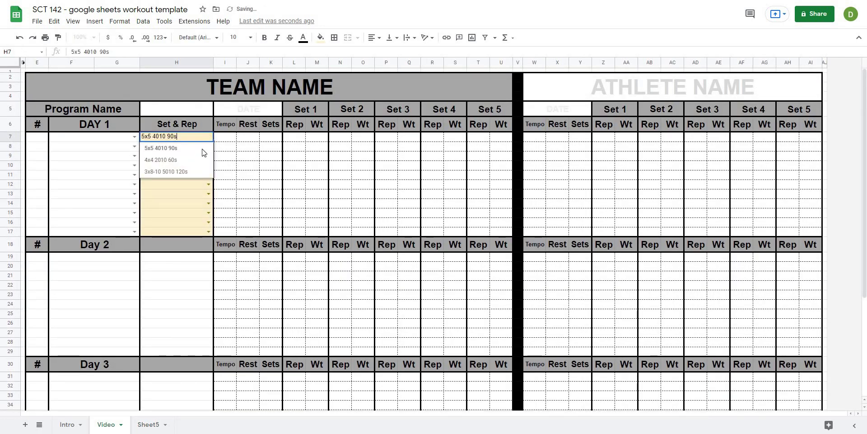
pyautogui.click(172, 159)
pyautogui.click(208, 146)
pyautogui.click(166, 181)
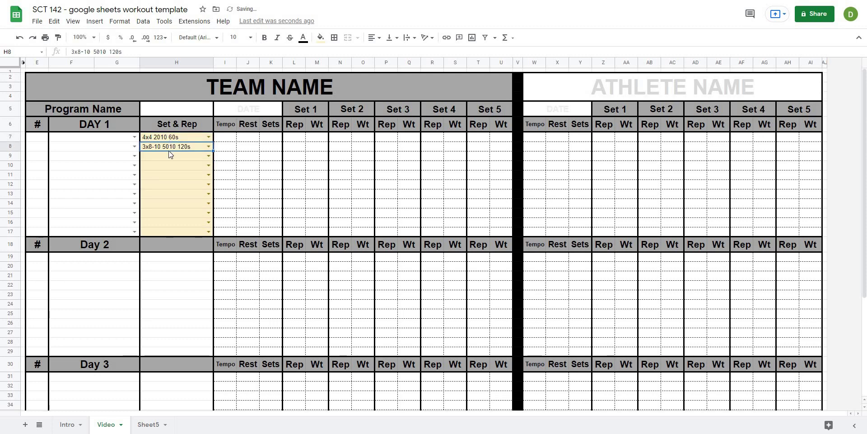
# - Delete the test picks from H7:H8, leaving the cells empty
pyautogui.moveTo(168, 137); pyautogui.dragTo(168, 148)
pyautogui.press('Delete')
pyautogui.click(226, 165)
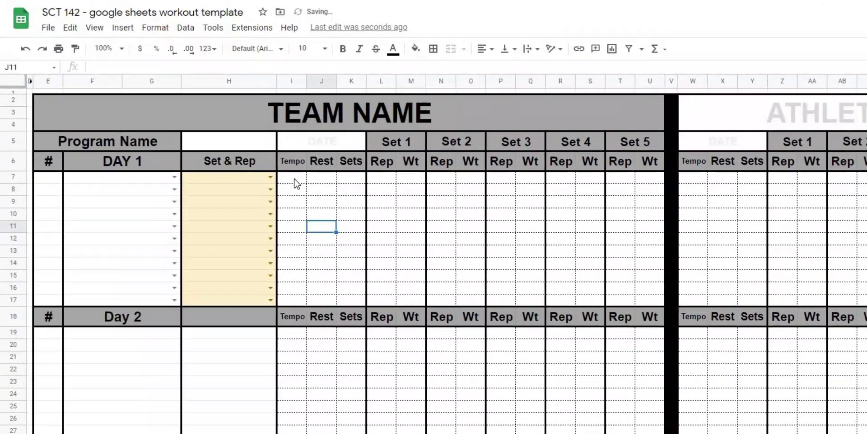
pyautogui.click(228, 137)
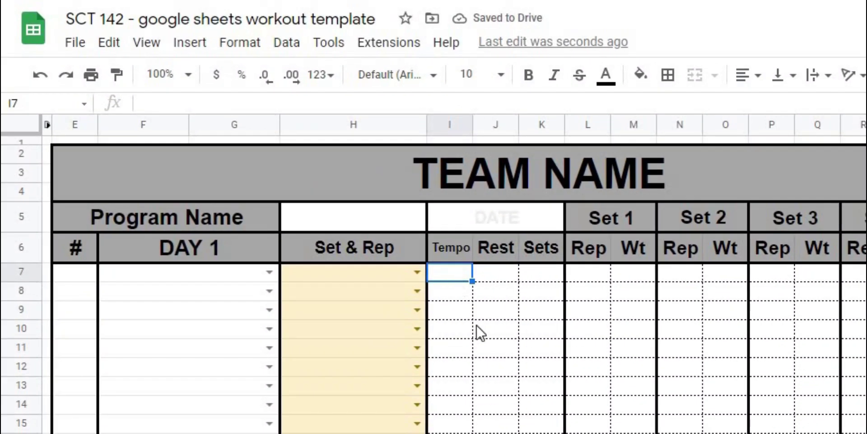
pyautogui.click(477, 327)
pyautogui.click(455, 277)
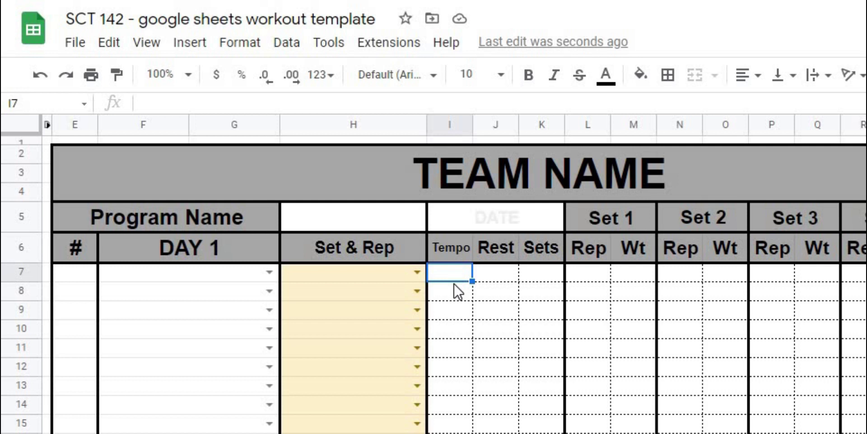
# - Enter a VLOOKUP in I7 keyed on $H7 against the SetRepScheme range
pyautogui.write('=vlookup(')
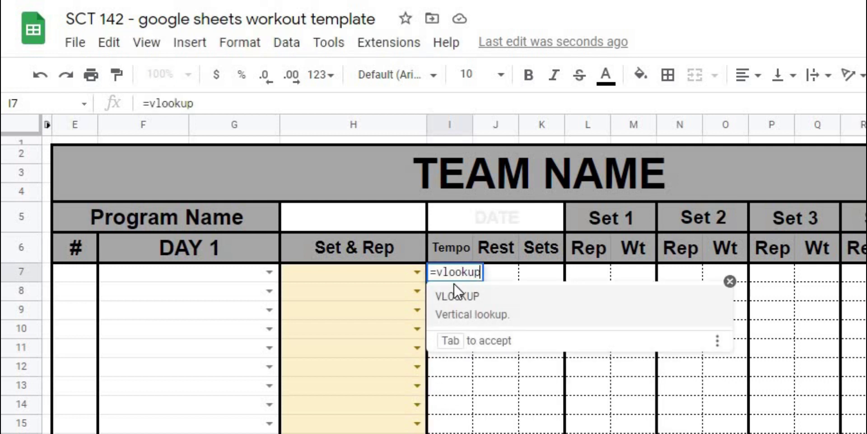
pyautogui.click(330, 273)
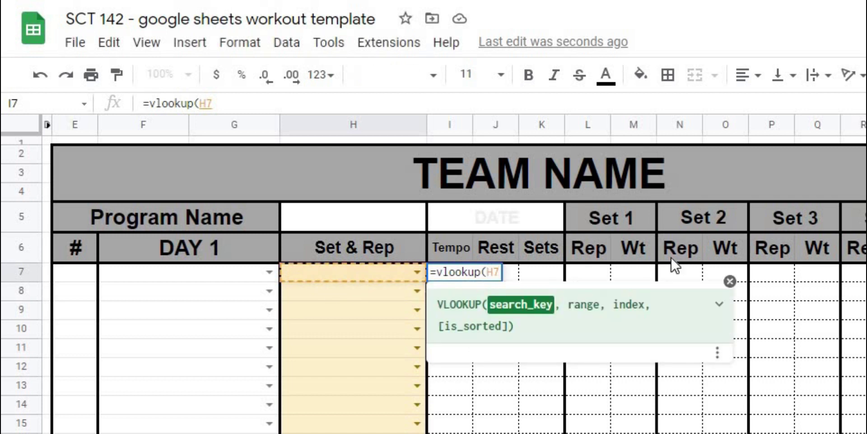
pyautogui.press('Left')
pyautogui.press('Left')
pyautogui.write('$')
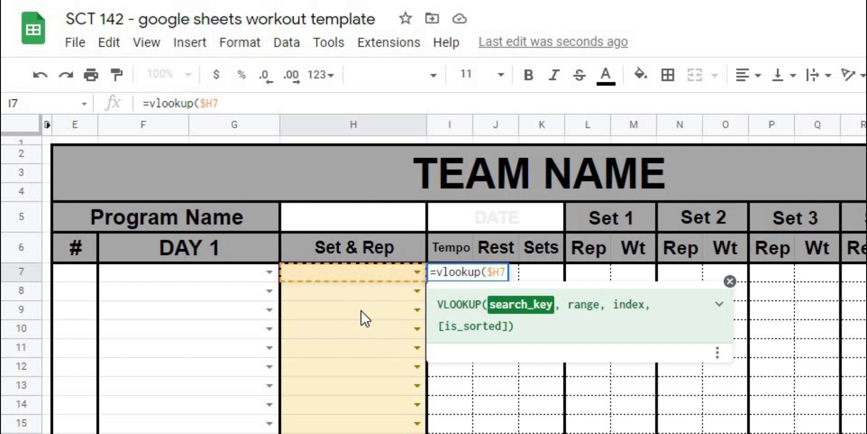
pyautogui.click(492, 273)
pyautogui.click(243, 104)
pyautogui.write(', ')
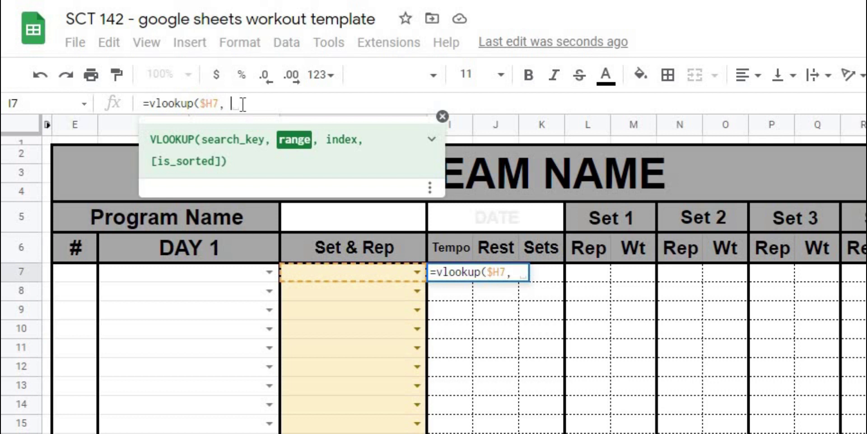
pyautogui.write('set')
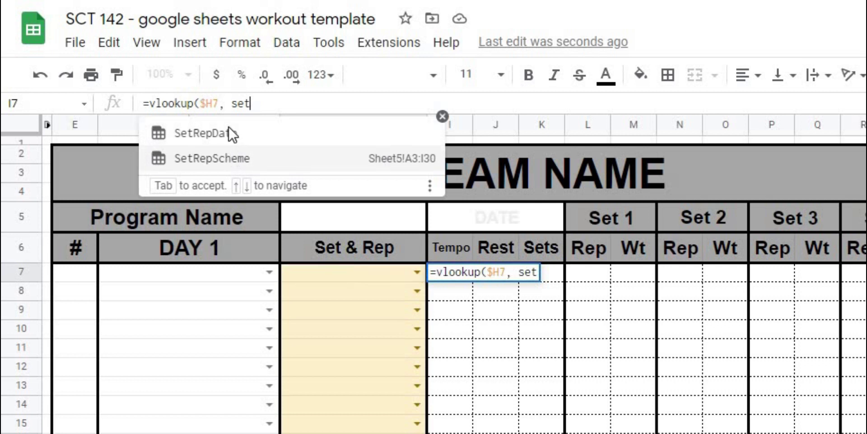
pyautogui.click(233, 160)
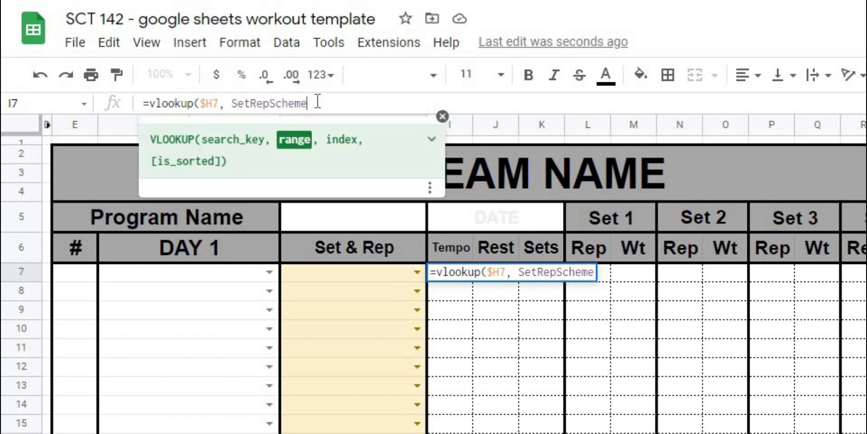
pyautogui.write(', Sheet5!A2:I30')
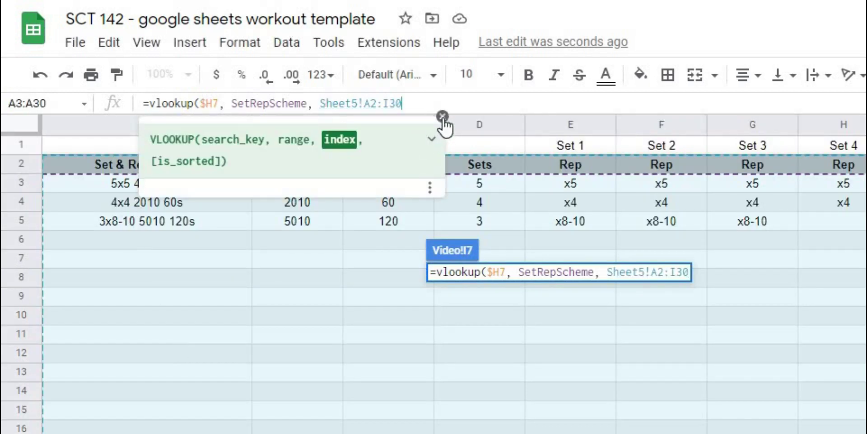
pyautogui.click(443, 116)
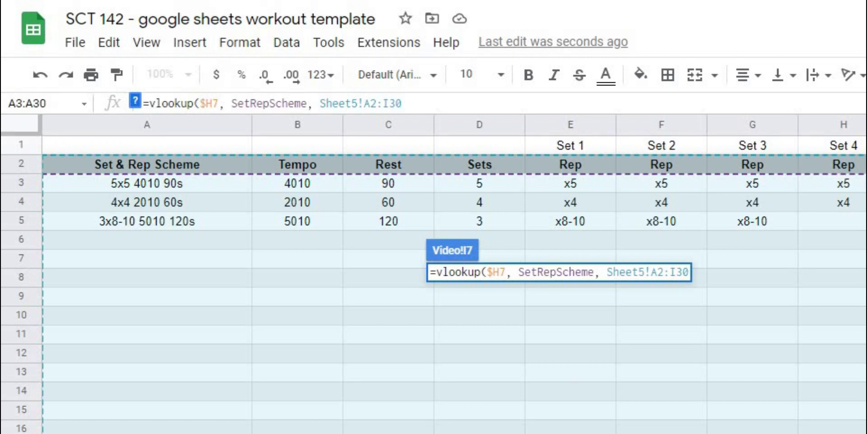
pyautogui.press('Return')
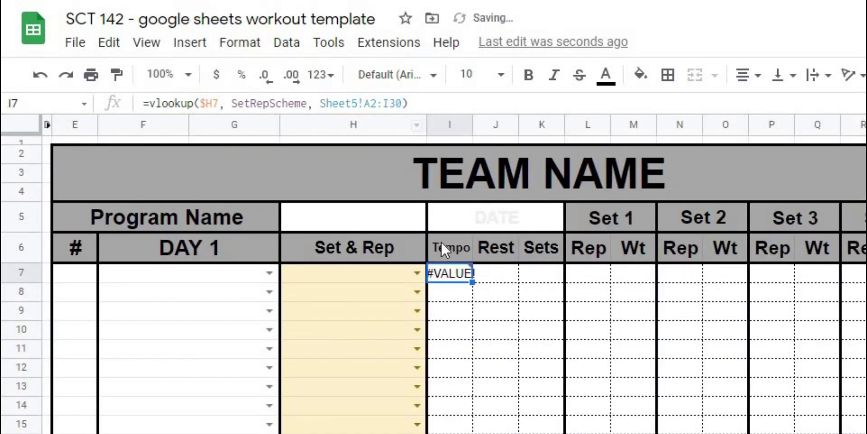
# - Correct I7's formula to =vlookup($H7, SetRepScheme, 2, false)
pyautogui.click(404, 104)
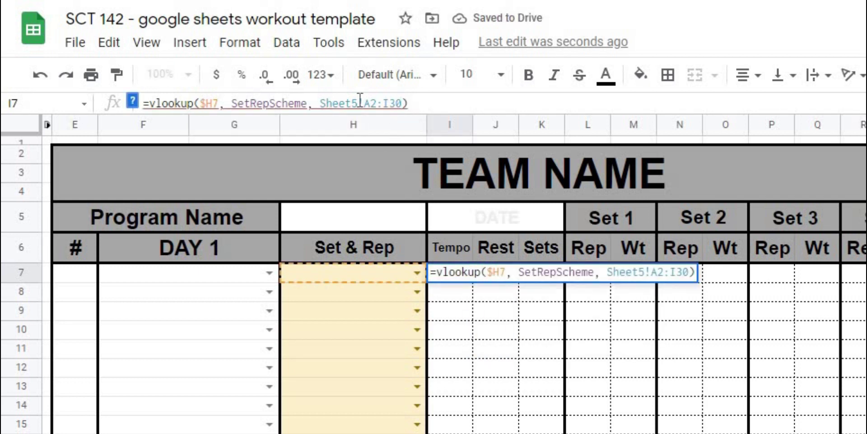
pyautogui.moveTo(405, 99); pyautogui.dragTo(405, 98)
pyautogui.press('BackSpace')
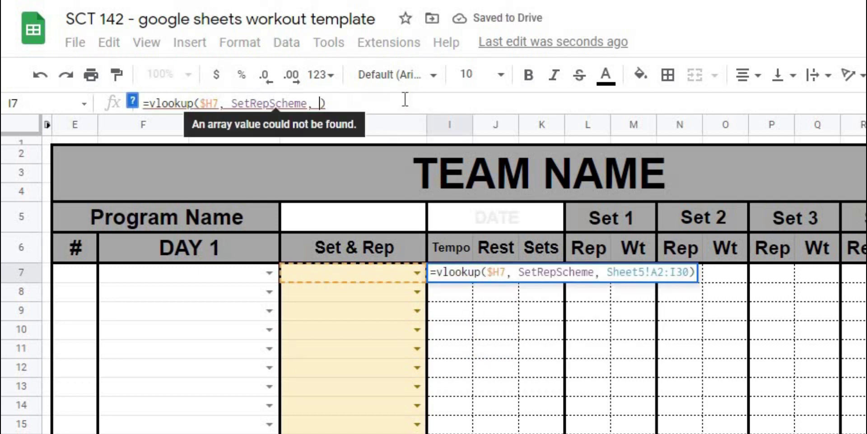
pyautogui.write('2, false')
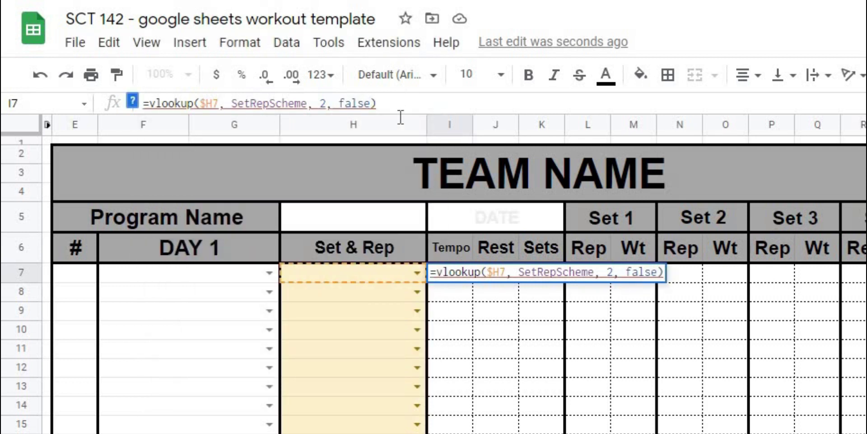
pyautogui.press('Return')
pyautogui.click(520, 368)
pyautogui.click(461, 281)
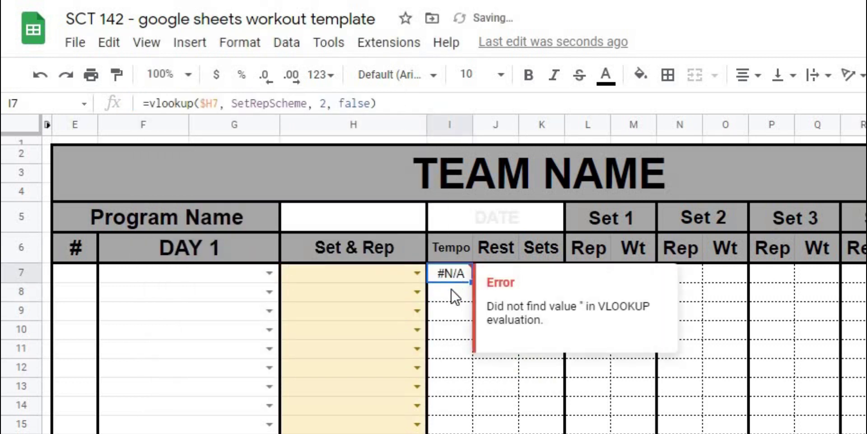
pyautogui.click(451, 297)
pyautogui.doubleClick(350, 272)
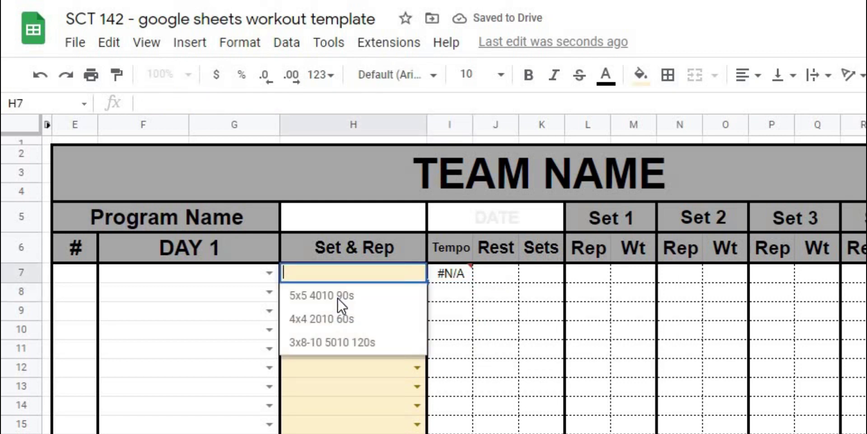
pyautogui.click(339, 295)
pyautogui.press('Return')
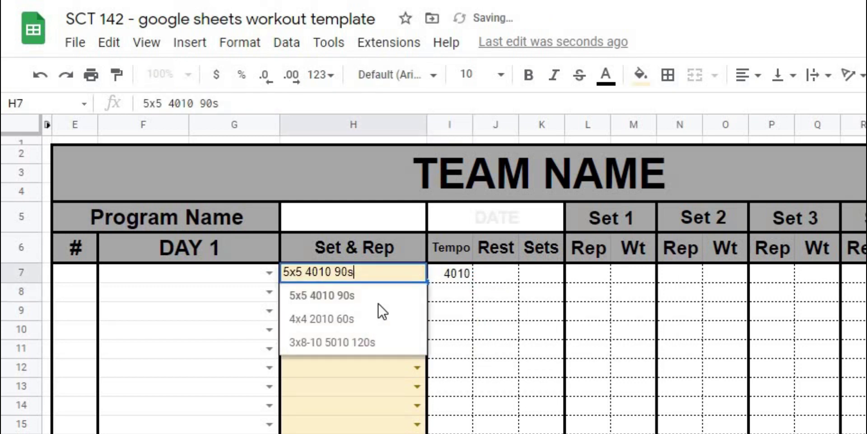
pyautogui.click(381, 316)
pyautogui.press('Return')
pyautogui.press('Return')
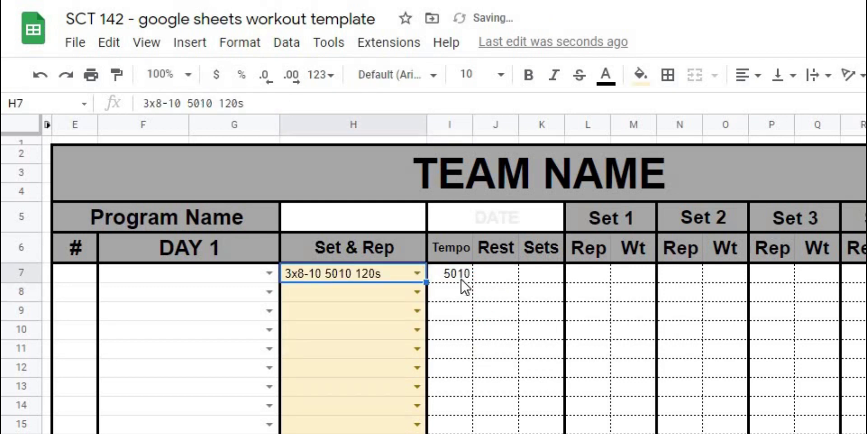
pyautogui.press('Right')
pyautogui.press('Left')
pyautogui.press('Return')
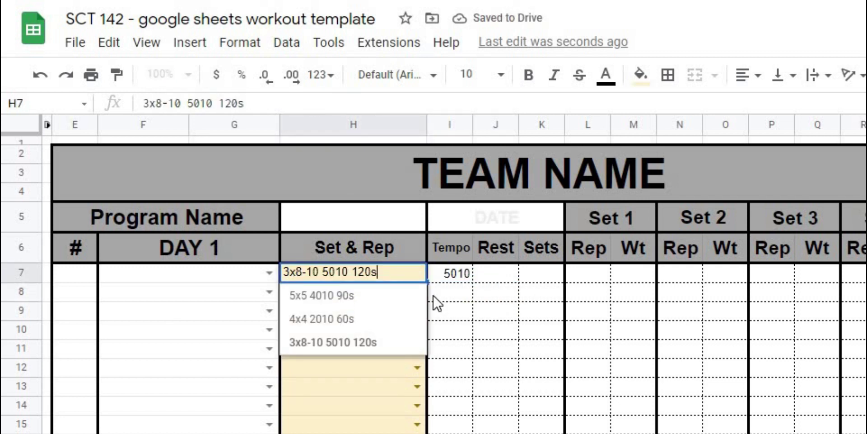
pyautogui.click(342, 295)
# - Clear H7 and check that I7 shows #N/A
pyautogui.press('Delete')
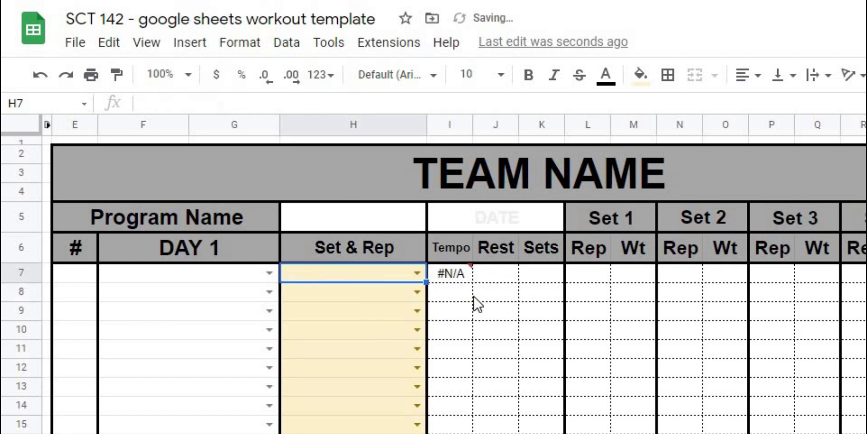
pyautogui.click(465, 276)
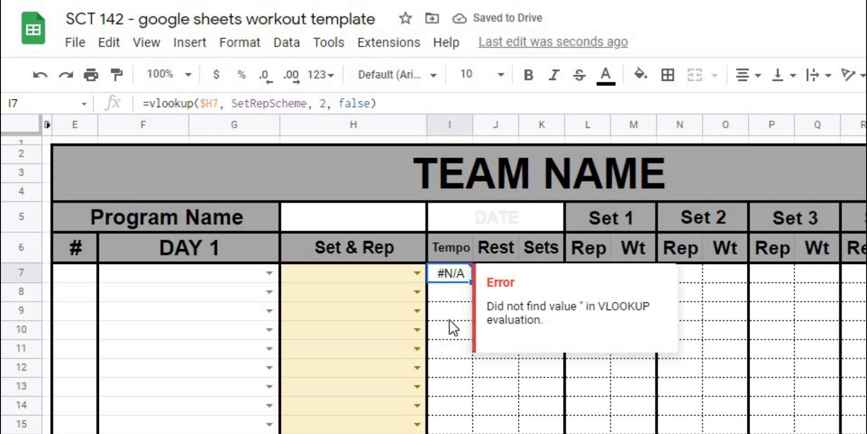
pyautogui.click(459, 311)
pyautogui.click(451, 277)
pyautogui.press('Return')
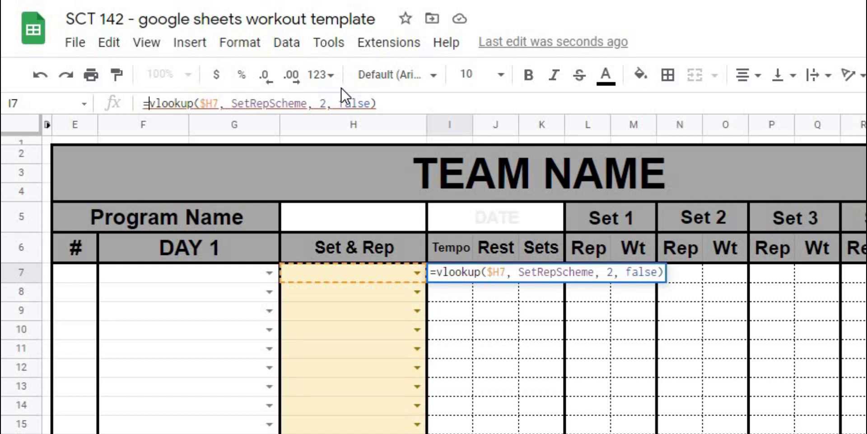
# - Wrap I7's VLOOKUP in IFERROR with "" so it stays blank on errors
pyautogui.write('iferror(')
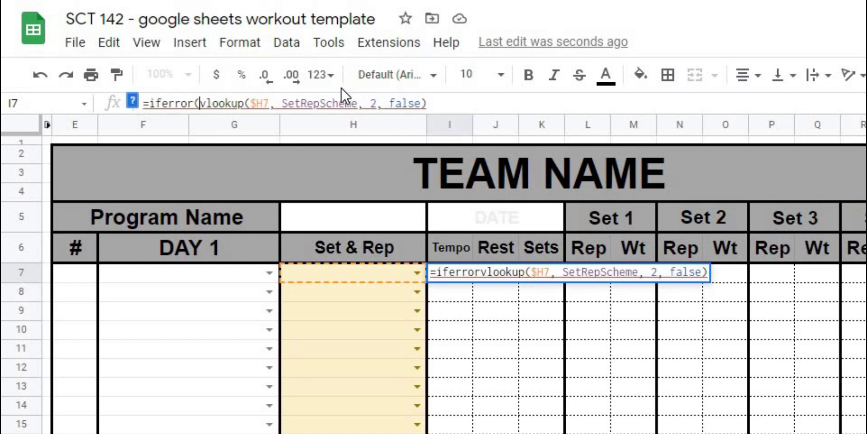
pyautogui.click(465, 101)
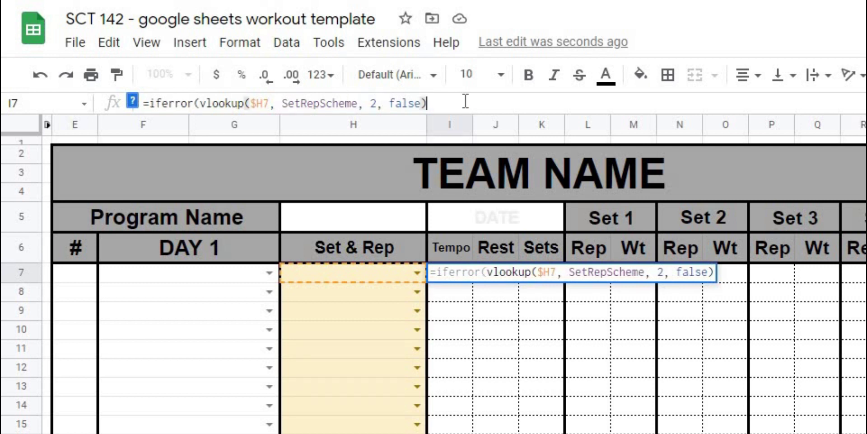
pyautogui.click(132, 101)
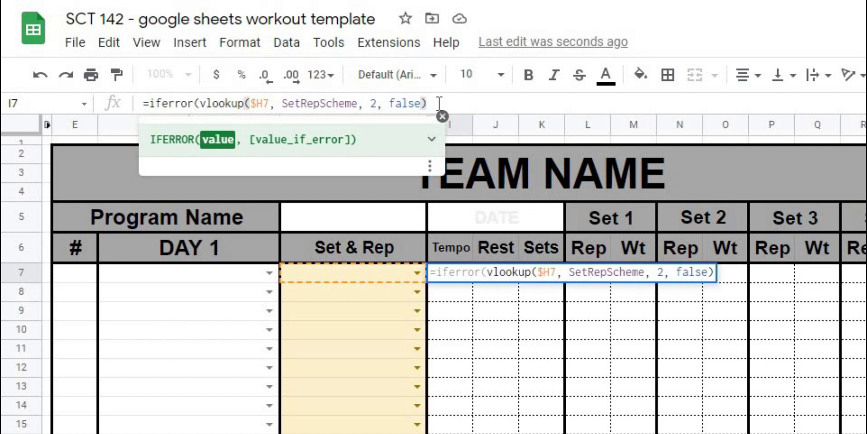
pyautogui.write(', ')
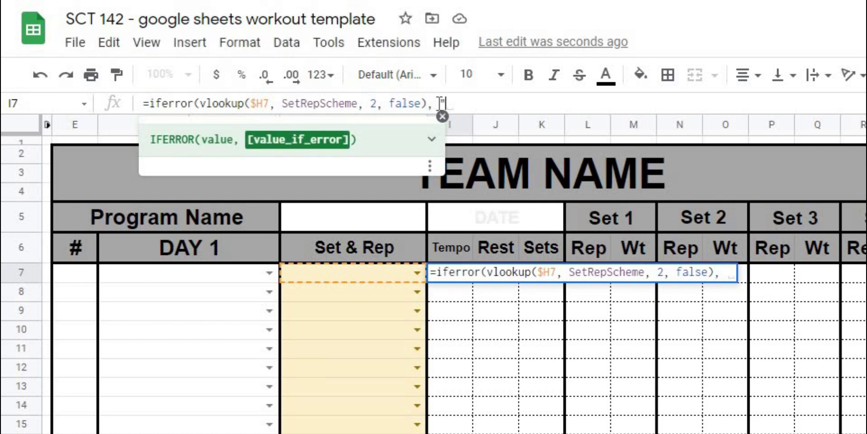
pyautogui.write('"")')
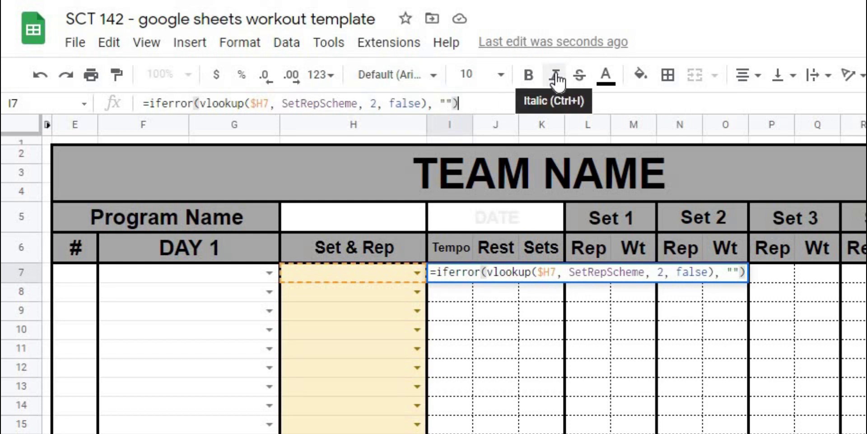
pyautogui.press('Return')
# - Test H7's Set & Rep dropdown across schemes, ending on 5x5 4010 90s so I7 shows 4010
pyautogui.press('Down')
pyautogui.press('Down')
pyautogui.press('Down')
pyautogui.doubleClick(393, 272)
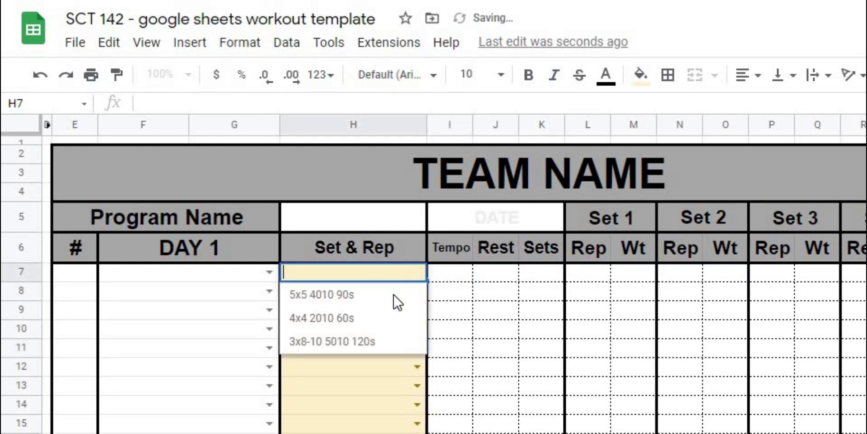
pyautogui.click(394, 296)
pyautogui.press('Return')
pyautogui.click(349, 322)
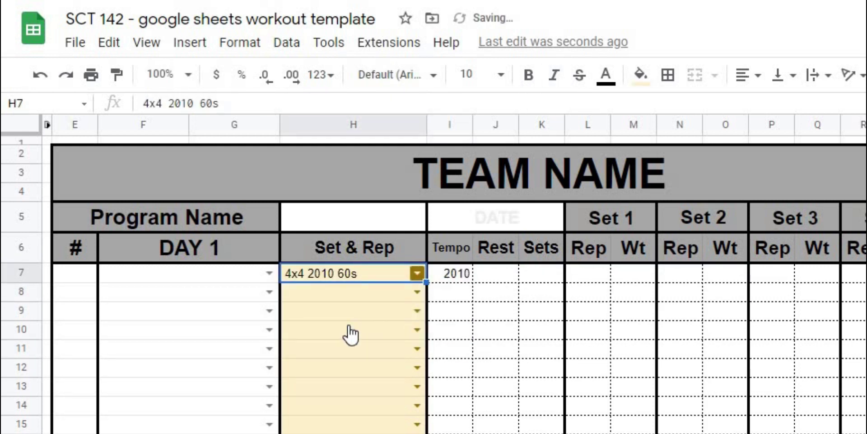
pyautogui.press('Return')
pyautogui.click(361, 342)
pyautogui.press('Return')
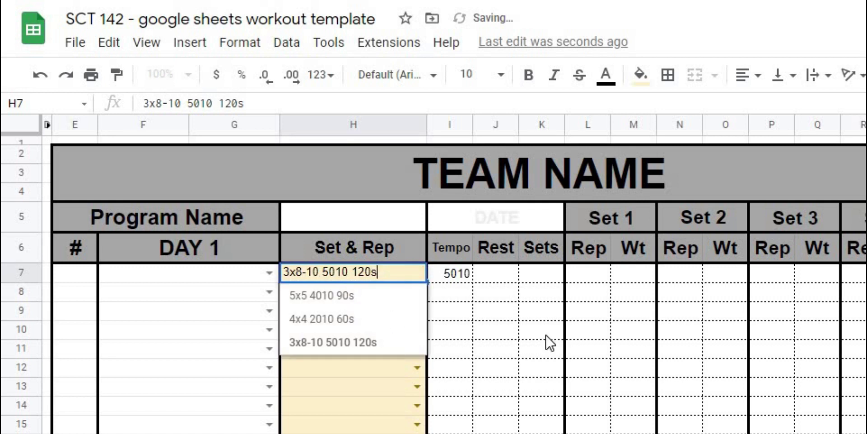
pyautogui.press('Down')
pyautogui.press('Return')
pyautogui.click(542, 329)
pyautogui.click(451, 273)
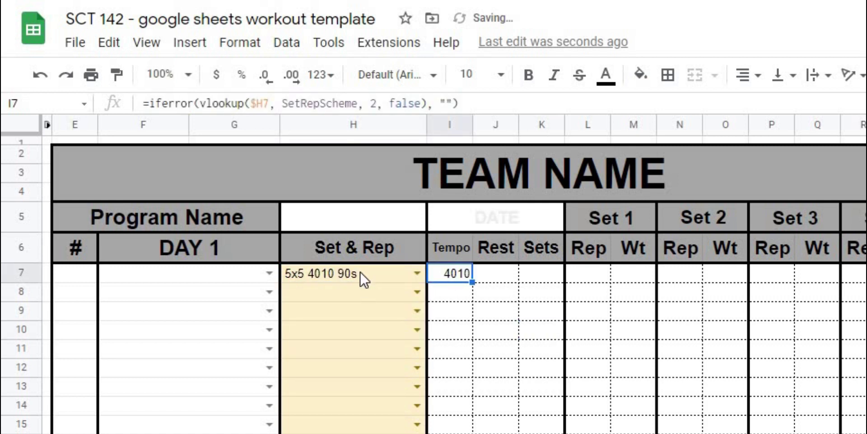
# - Center-align the Day 1 workout block H7:U17
pyautogui.moveTo(352, 273); pyautogui.dragTo(865, 431)
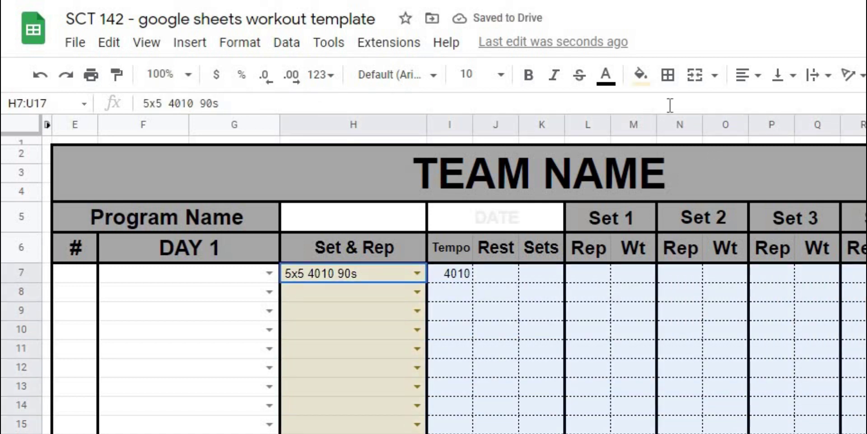
pyautogui.click(749, 75)
pyautogui.click(767, 102)
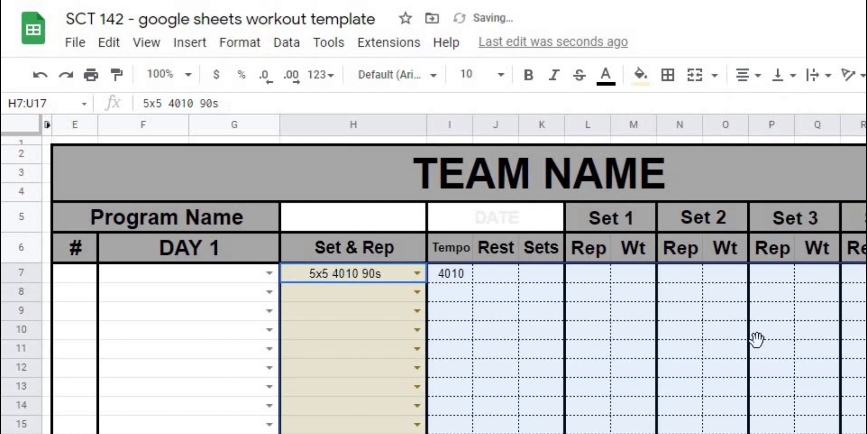
pyautogui.click(759, 348)
# - Start filling I7's lookup formula along row 7
pyautogui.click(361, 271)
pyautogui.click(464, 278)
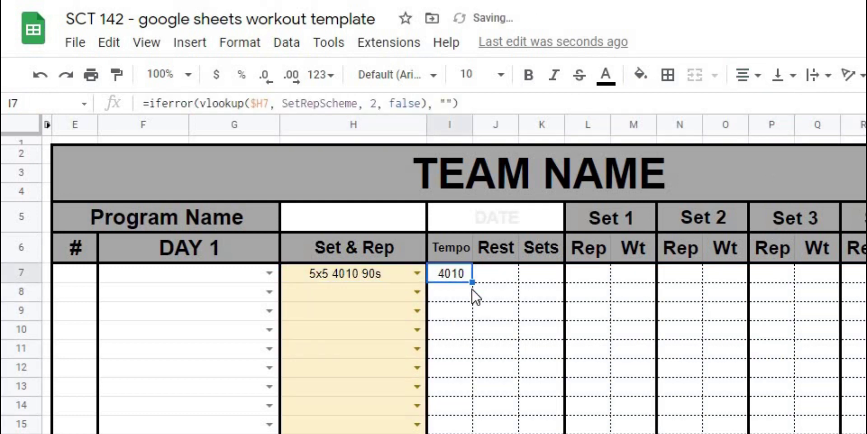
pyautogui.moveTo(472, 281); pyautogui.dragTo(866, 279)
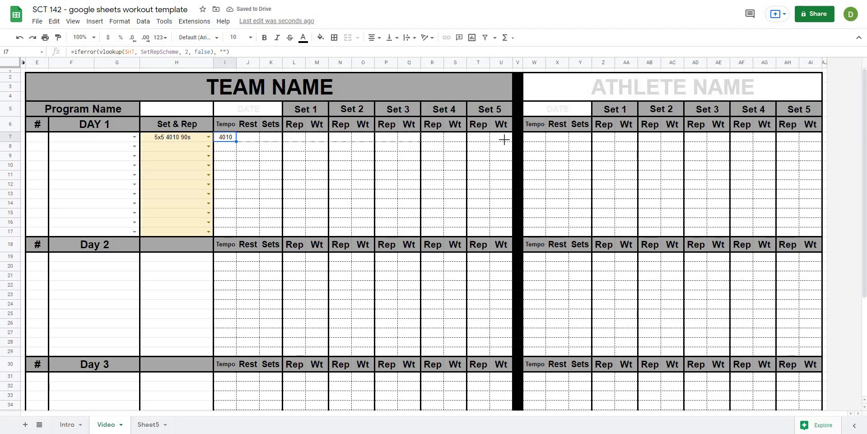
# - Fill I7's lookup formula across row 7 through U7
pyautogui.moveTo(504, 139); pyautogui.dragTo(504, 140)
pyautogui.click(382, 185)
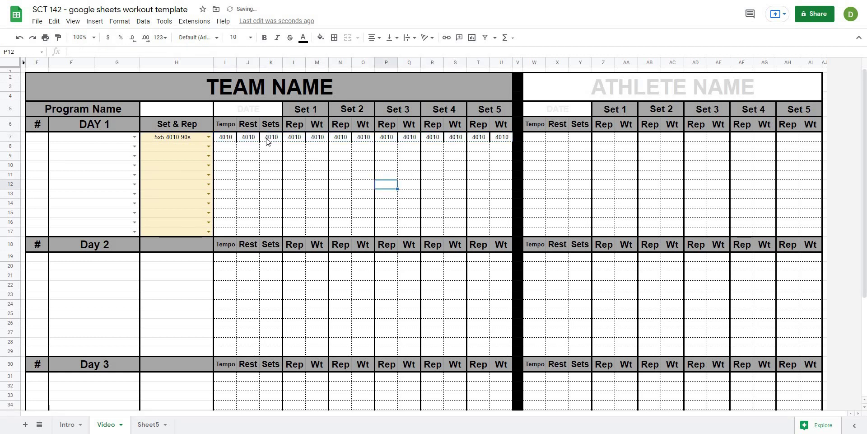
pyautogui.press('Left')
pyautogui.press('Left')
pyautogui.press('Left')
pyautogui.press('Up')
pyautogui.press('Up')
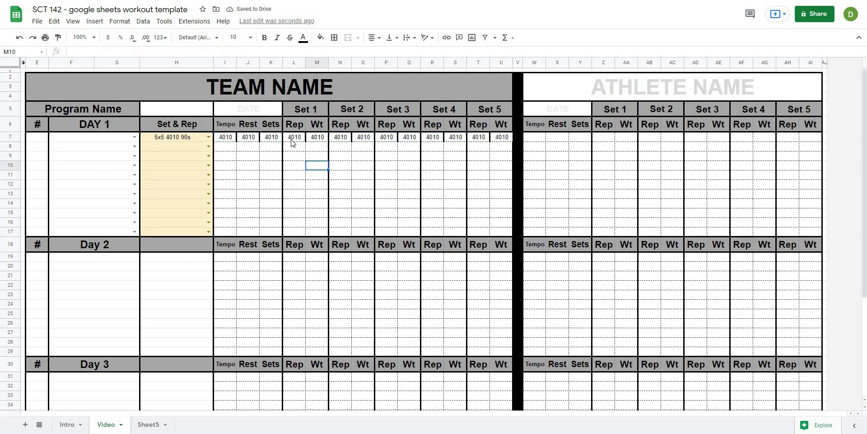
# - Clear the copied formulas from the weight cells M7, O7, Q7, S7 and U7
pyautogui.click(292, 139)
pyautogui.click(320, 136)
pyautogui.press('Delete')
pyautogui.press('Right')
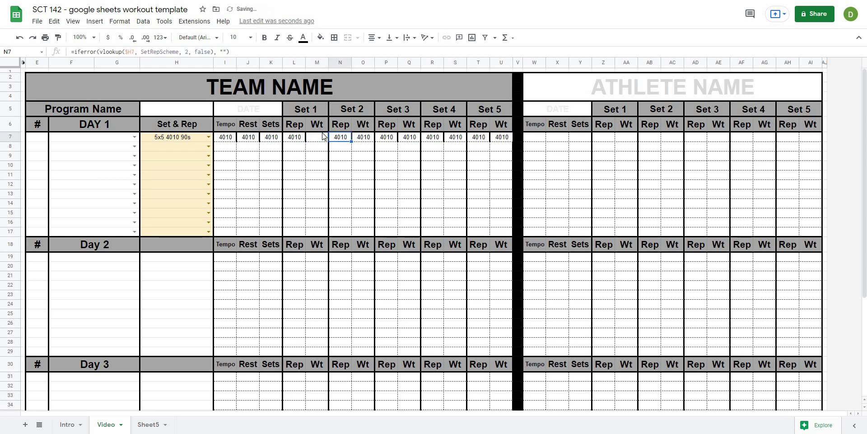
pyautogui.press('Right')
pyautogui.press('Delete')
pyautogui.press('Right')
pyautogui.press('Right')
pyautogui.press('Delete')
pyautogui.press('Right')
pyautogui.press('Right')
pyautogui.press('Delete')
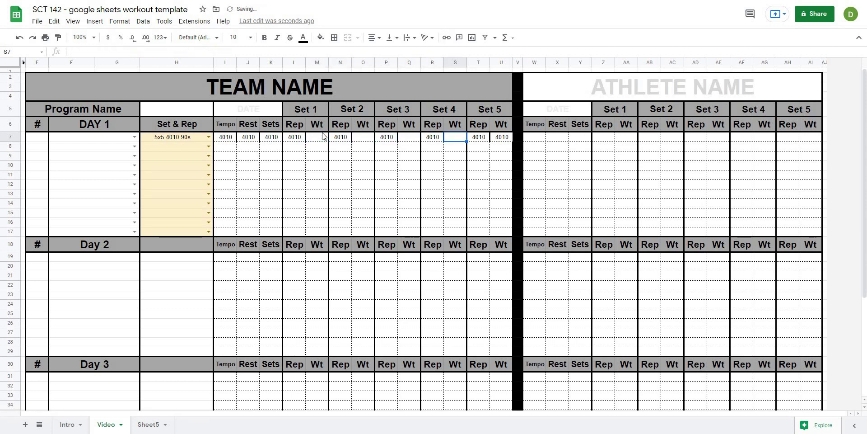
pyautogui.press('Right')
pyautogui.press('Right')
pyautogui.press('Delete')
pyautogui.click(371, 177)
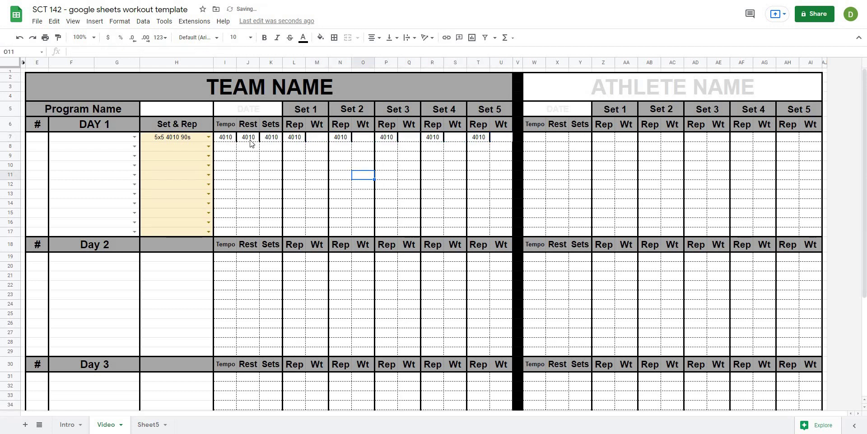
# - Change J7's VLOOKUP column index to 3 so Rest shows 90
pyautogui.click(250, 138)
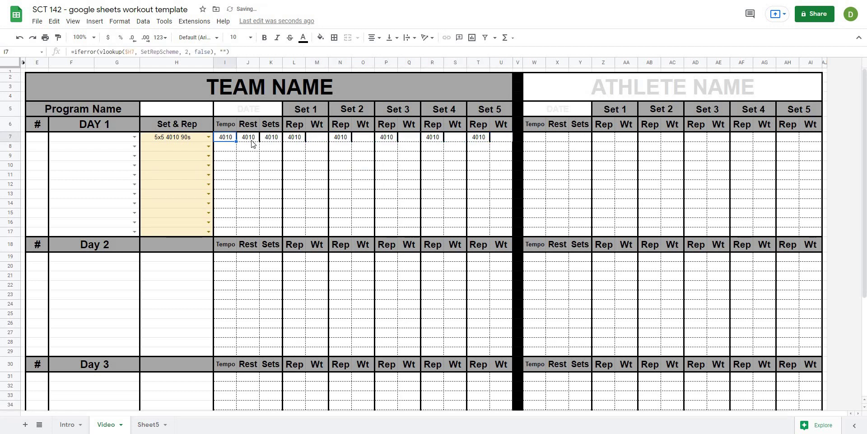
pyautogui.click(189, 51)
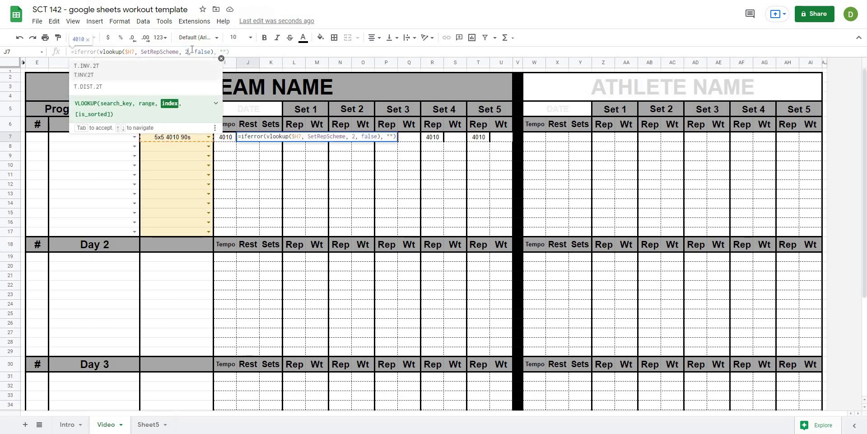
pyautogui.press('BackSpace')
pyautogui.write('3')
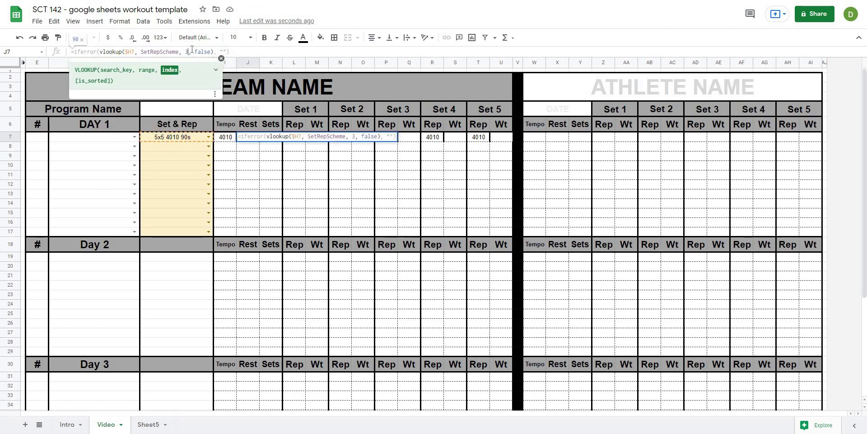
pyautogui.press('Return')
# - Fix K7's VLOOKUP column index so the Sets cell shows 5
pyautogui.press('Up')
pyautogui.press('Right')
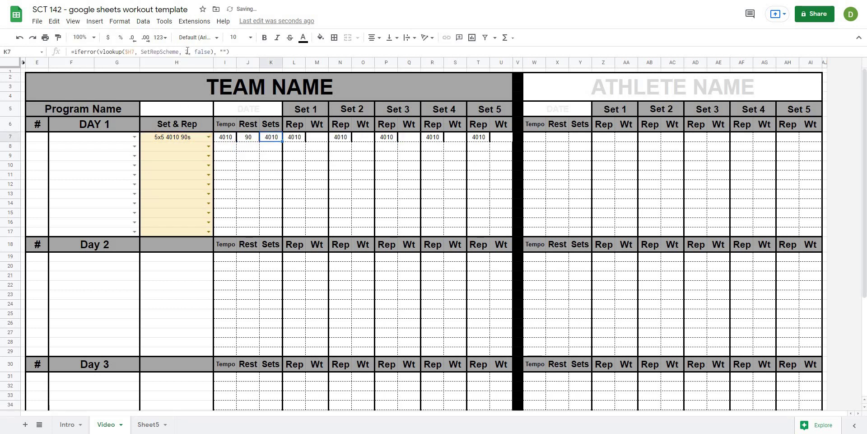
pyautogui.doubleClick(186, 51)
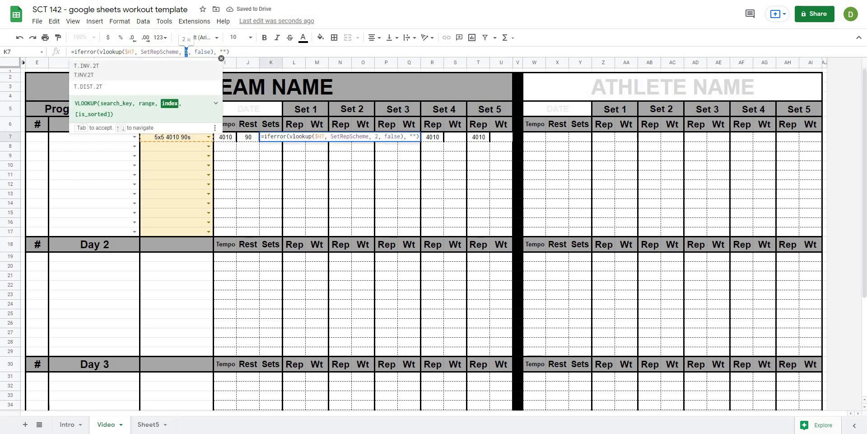
pyautogui.press('BackSpace')
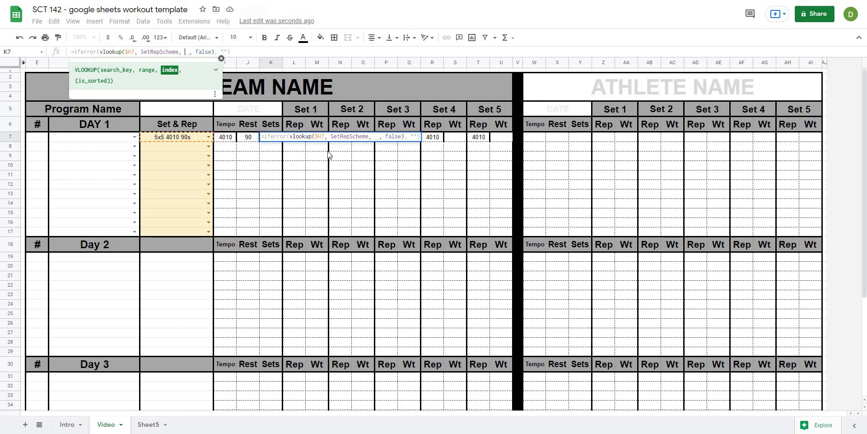
pyautogui.press('Return')
pyautogui.press('Up')
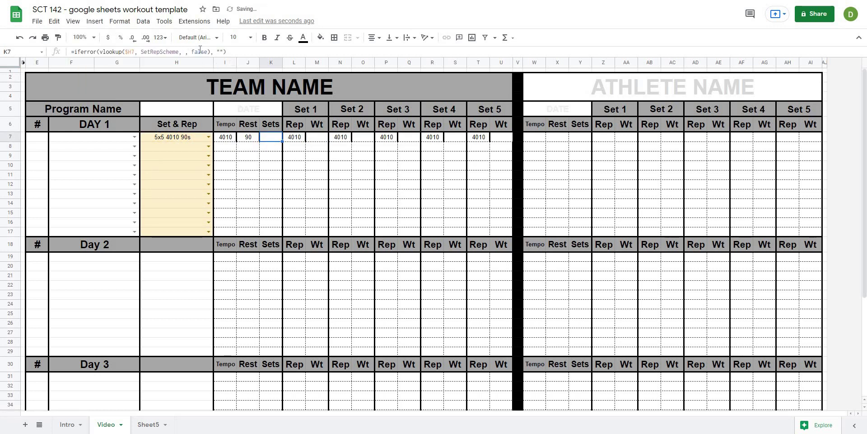
pyautogui.click(200, 50)
pyautogui.write('2')
pyautogui.press('Return')
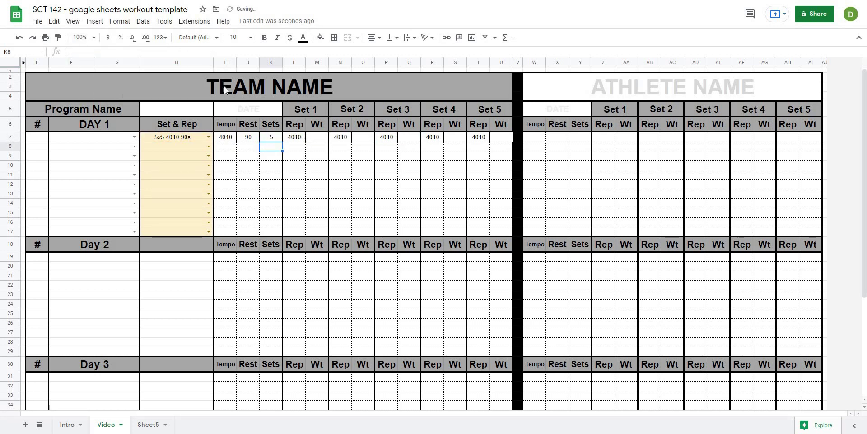
# - Set the column index to 5 in L7 and N7 so both show x5
pyautogui.press('Up')
pyautogui.press('Right')
pyautogui.click(186, 52)
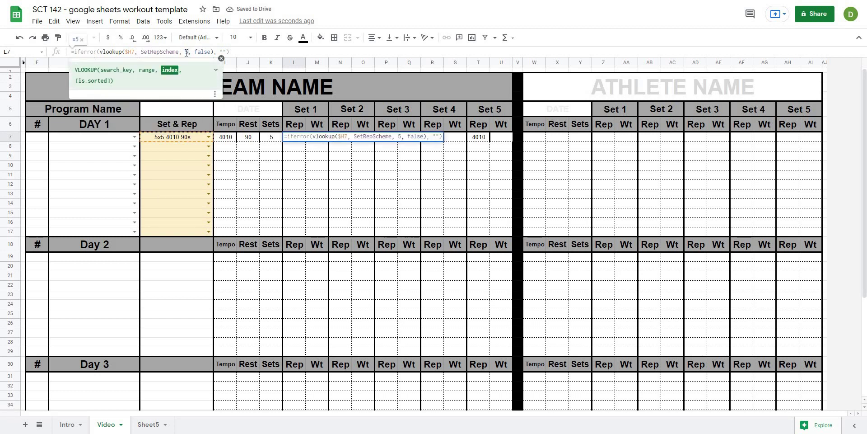
pyautogui.write('5')
pyautogui.press('Return')
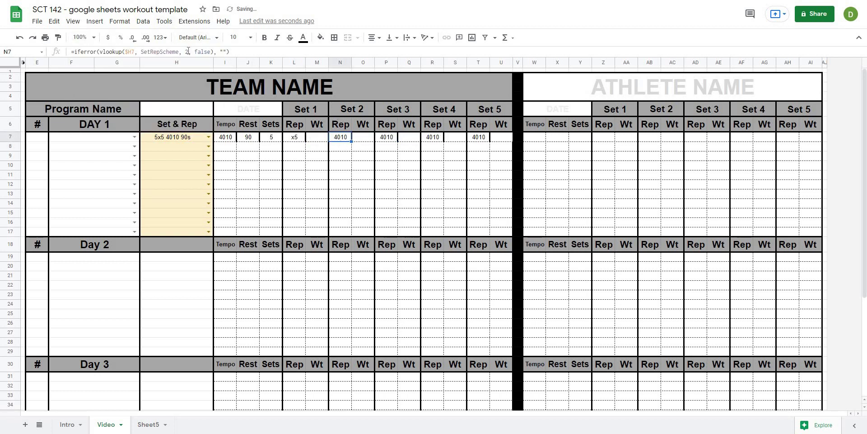
pyautogui.click(191, 52)
pyautogui.press('BackSpace')
pyautogui.write('5')
pyautogui.press('Return')
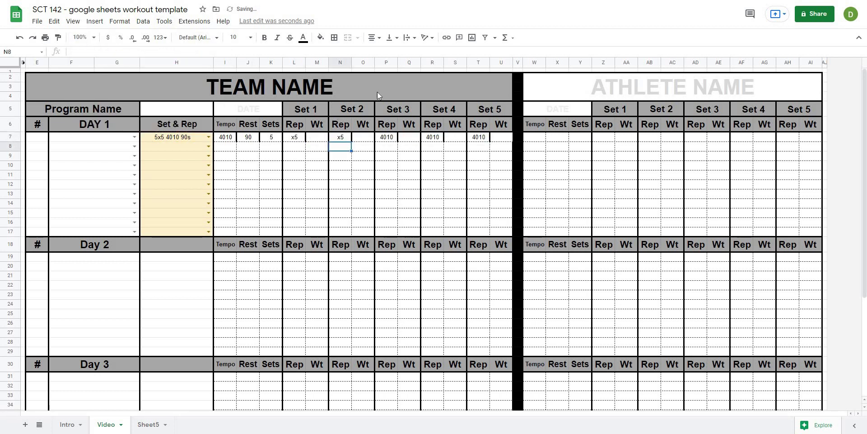
# - Set the column index to 5 in P7, R7 and T7 for the remaining Rep cells
pyautogui.click(389, 138)
pyautogui.click(188, 51)
pyautogui.press('BackSpace')
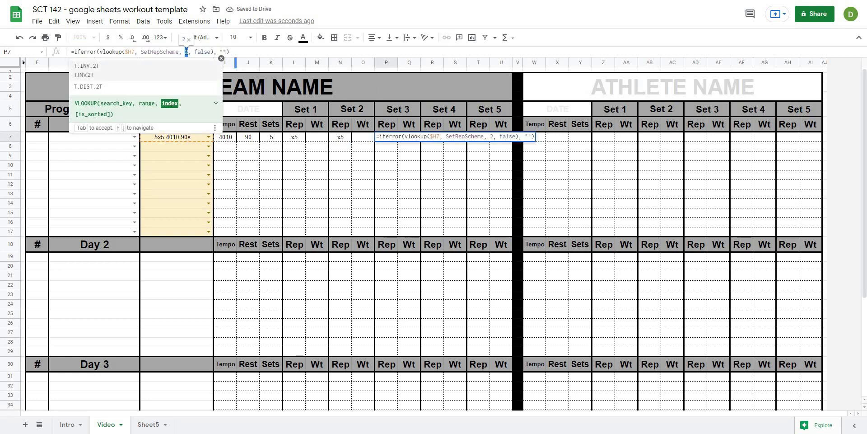
pyautogui.write('5')
pyautogui.press('Return')
pyautogui.click(433, 138)
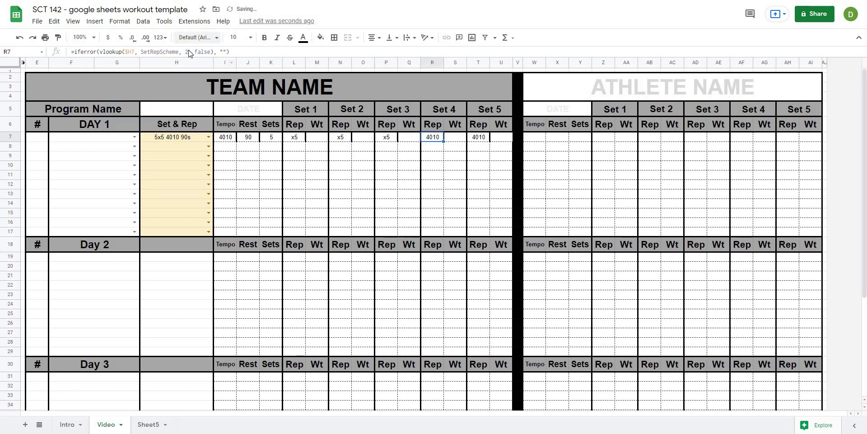
pyautogui.click(188, 52)
pyautogui.press('BackSpace')
pyautogui.write('5')
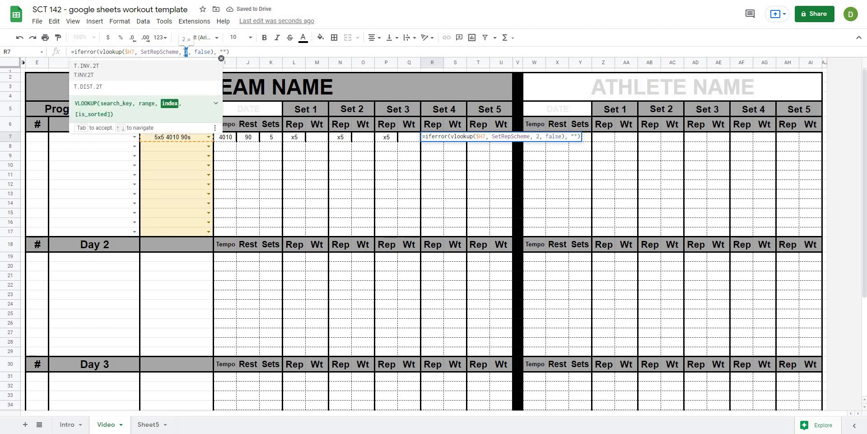
pyautogui.press('Return')
pyautogui.click(478, 138)
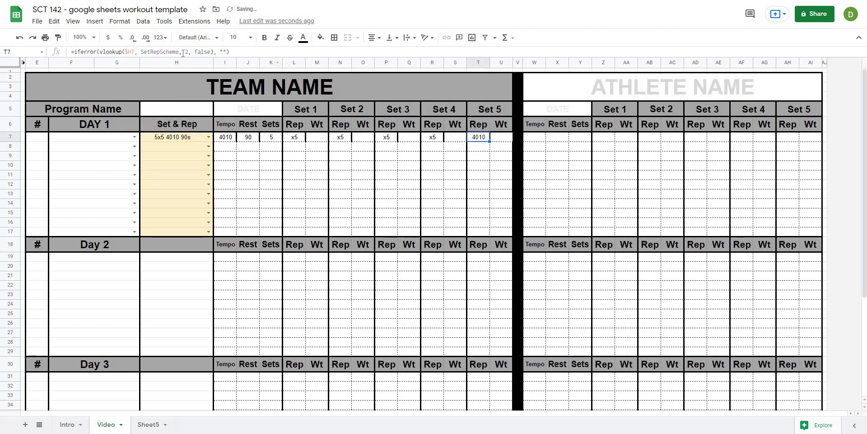
pyautogui.click(187, 52)
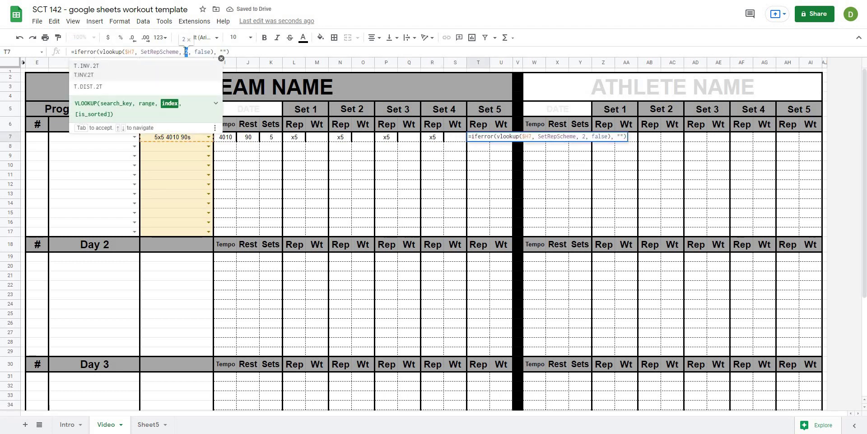
pyautogui.write('5')
pyautogui.press('Return')
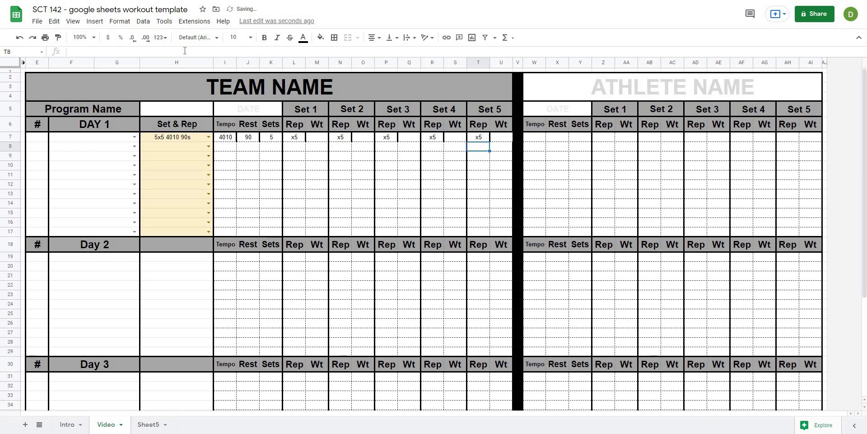
pyautogui.click(208, 137)
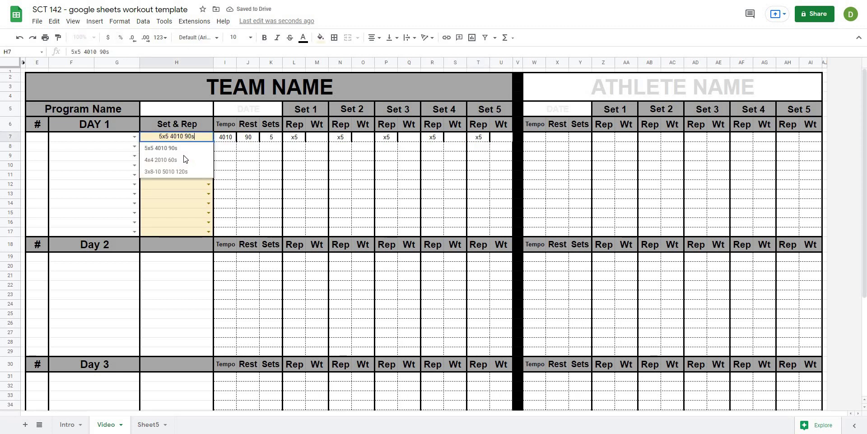
pyautogui.click(176, 160)
pyautogui.click(208, 137)
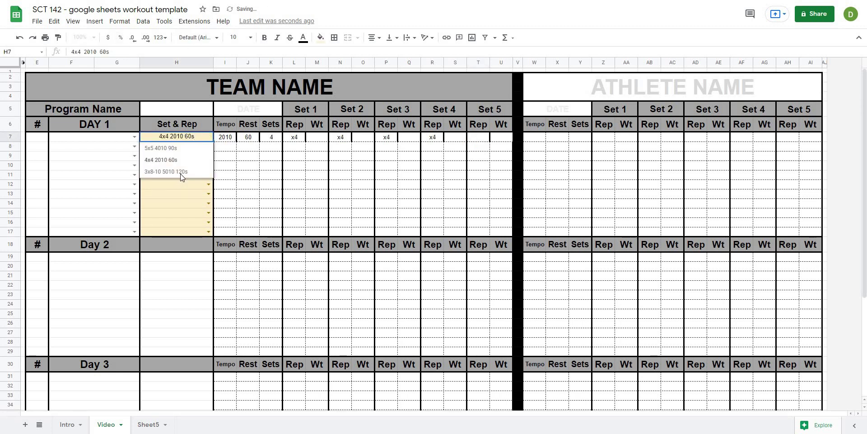
pyautogui.click(181, 174)
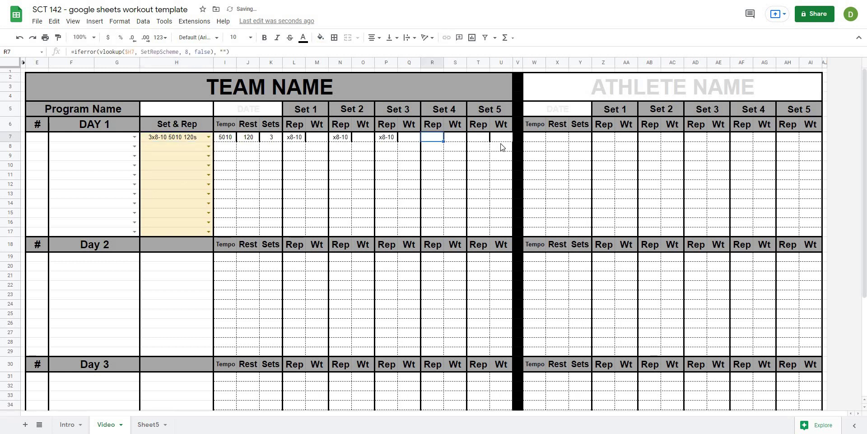
# - Fill row 7's lookup formulas I7:U7 down through row 17
pyautogui.click(480, 186)
pyautogui.moveTo(222, 138); pyautogui.dragTo(499, 143)
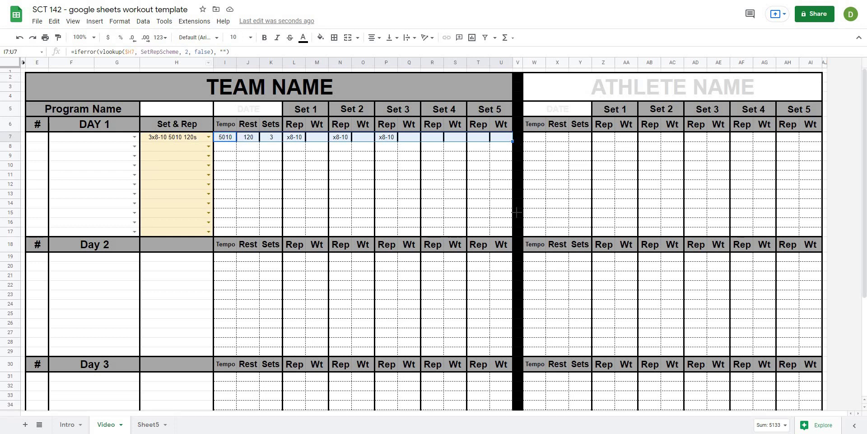
pyautogui.moveTo(512, 141); pyautogui.dragTo(514, 236)
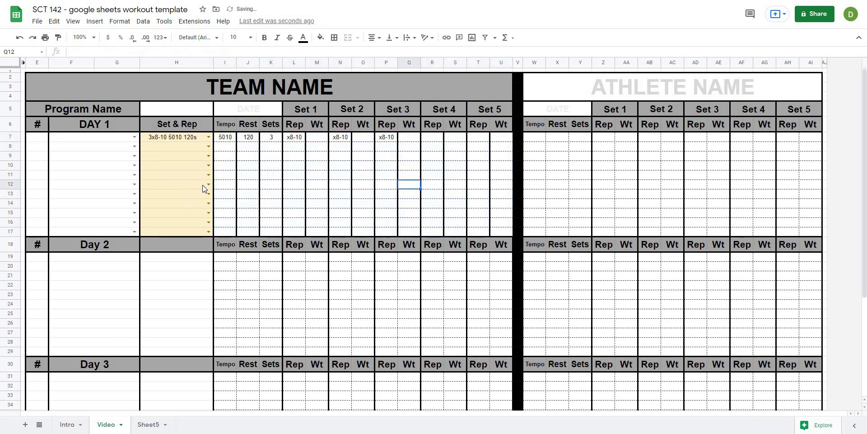
# - Pick schemes in H12, H15, H17, H10 and H8, then go to Sheet5's scheme table
pyautogui.click(208, 184)
pyautogui.click(209, 213)
pyautogui.click(208, 212)
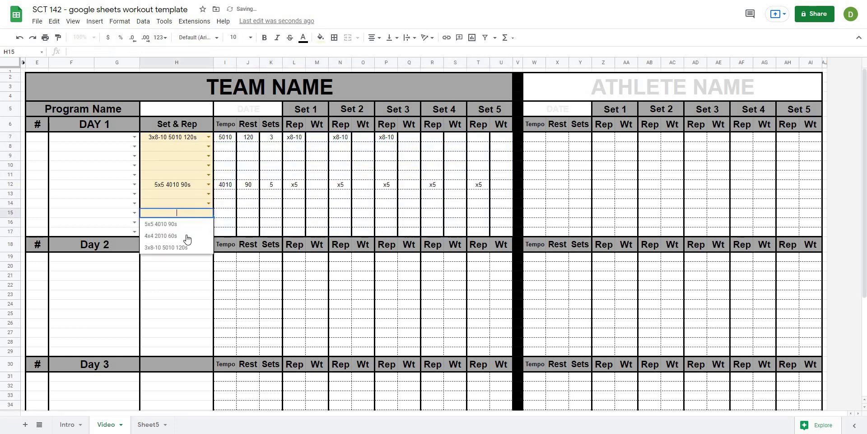
pyautogui.click(211, 231)
pyautogui.click(209, 232)
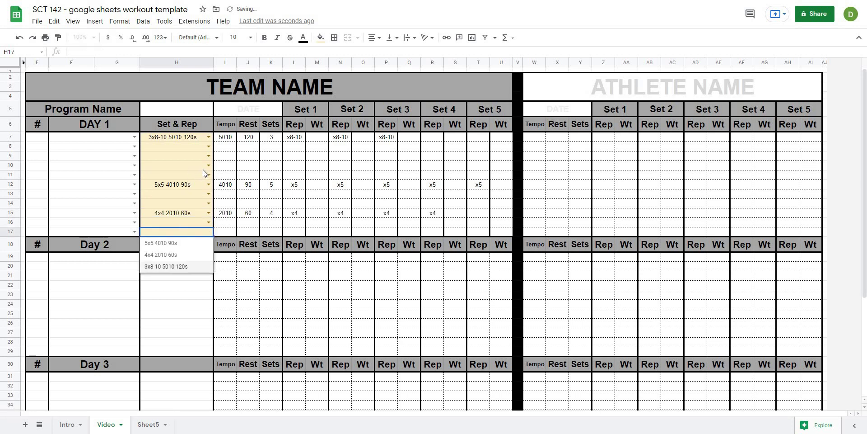
pyautogui.click(189, 162)
pyautogui.click(167, 189)
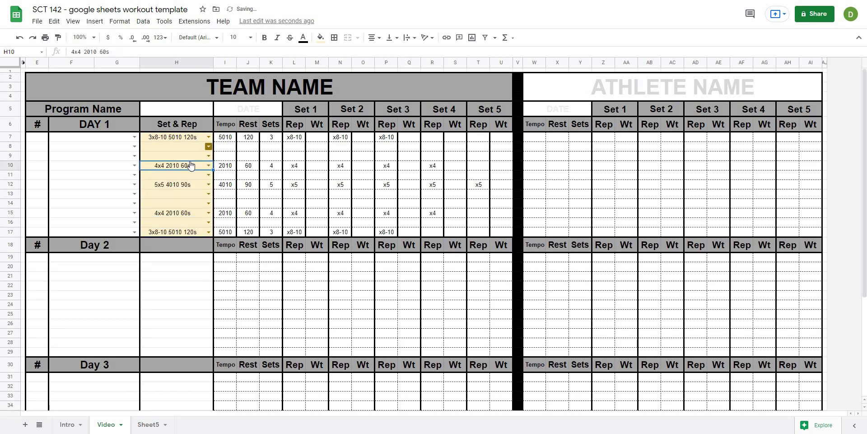
pyautogui.click(208, 146)
pyautogui.click(174, 170)
pyautogui.click(408, 202)
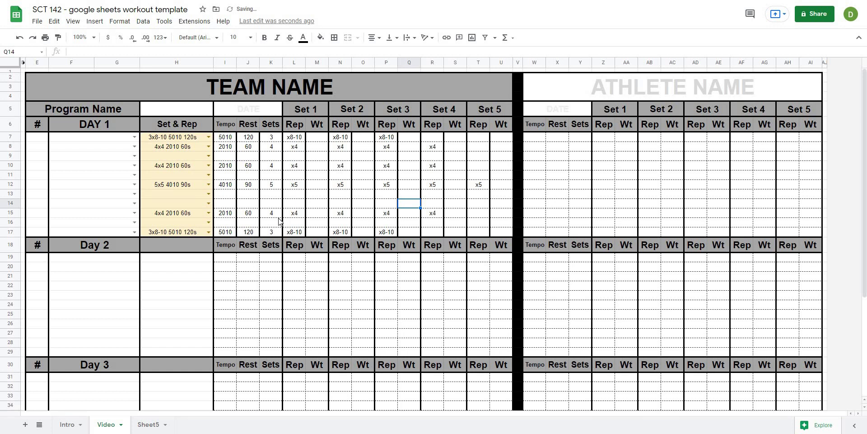
pyautogui.click(148, 424)
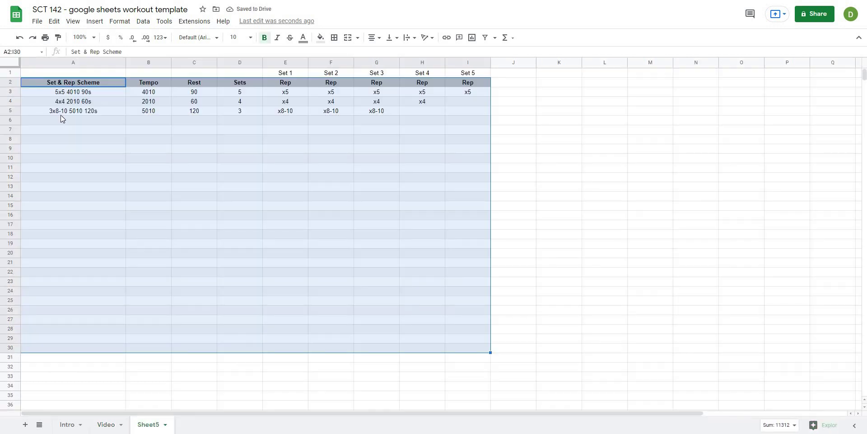
# - Enter a new test scheme name in Sheet5 cell A25
pyautogui.click(61, 115)
pyautogui.press('Down')
pyautogui.press('Down')
pyautogui.click(69, 299)
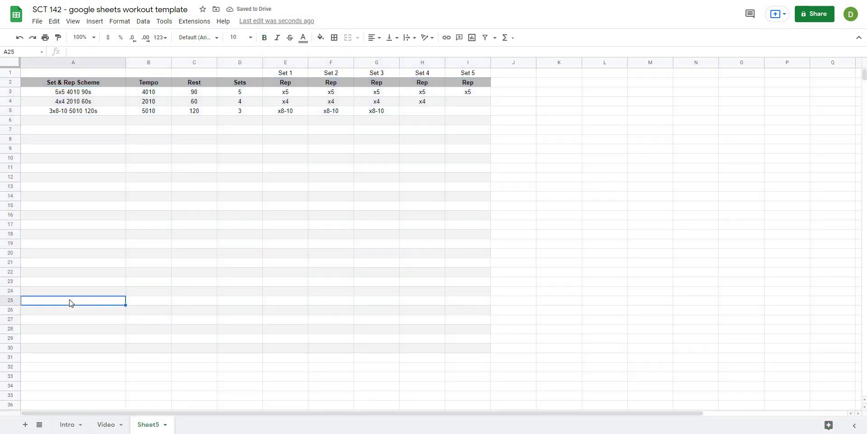
pyautogui.write('Daves Aw')
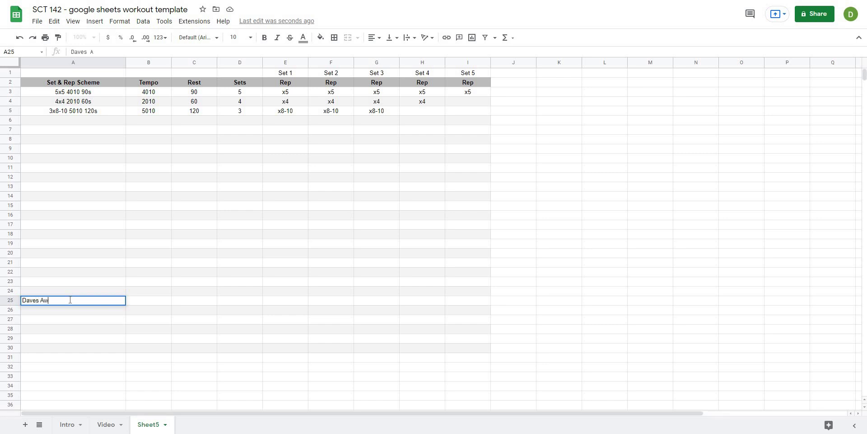
pyautogui.write('esome Set x Rep')
pyautogui.press('Tab')
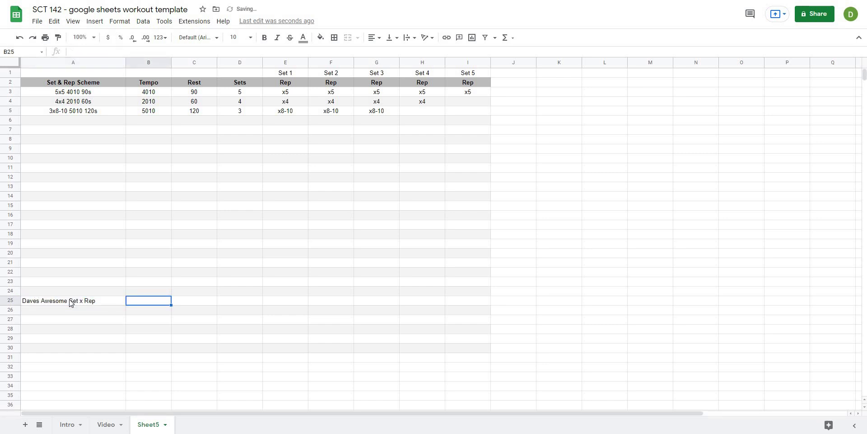
# - Fill row 25 with 9999, 2000, 5 and 1000, then check H16's list on Video
pyautogui.write('9999')
pyautogui.press('Tab')
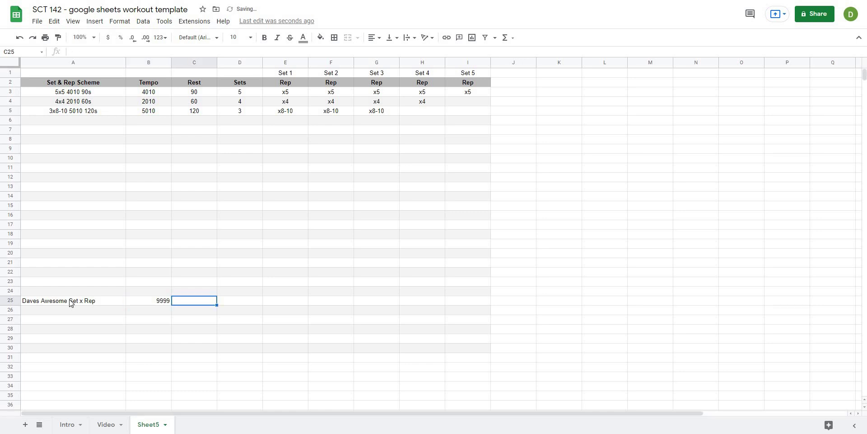
pyautogui.write('2000')
pyautogui.press('Tab')
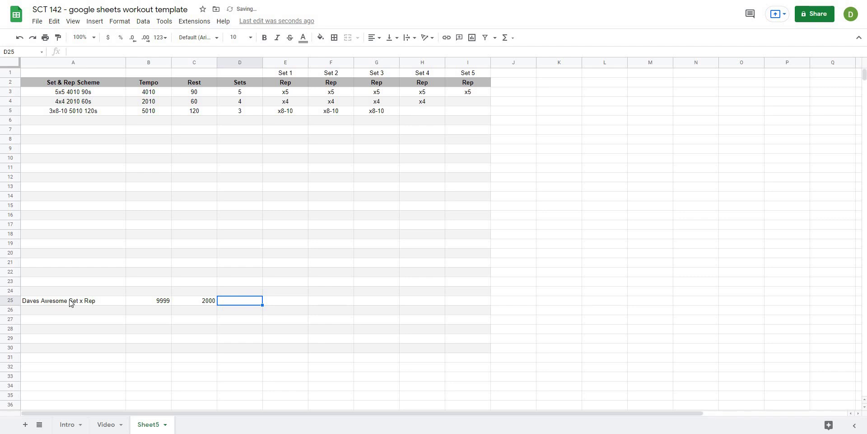
pyautogui.write('5')
pyautogui.press('Tab')
pyautogui.write('1')
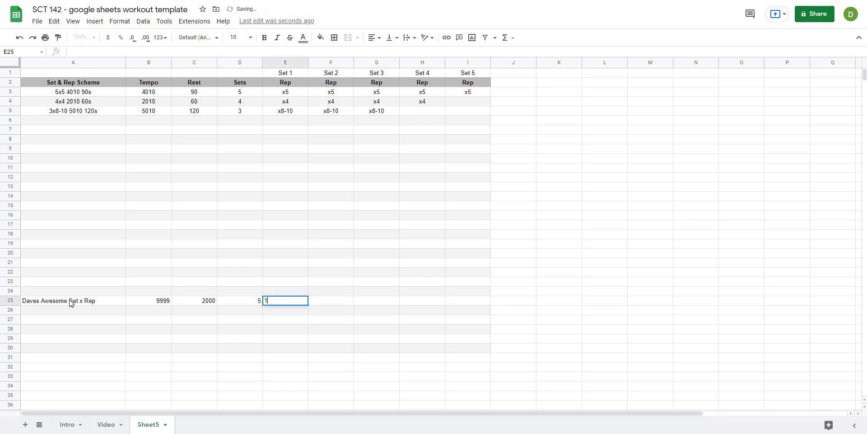
pyautogui.write('0 5010')
pyautogui.press('Return')
pyautogui.click(106, 424)
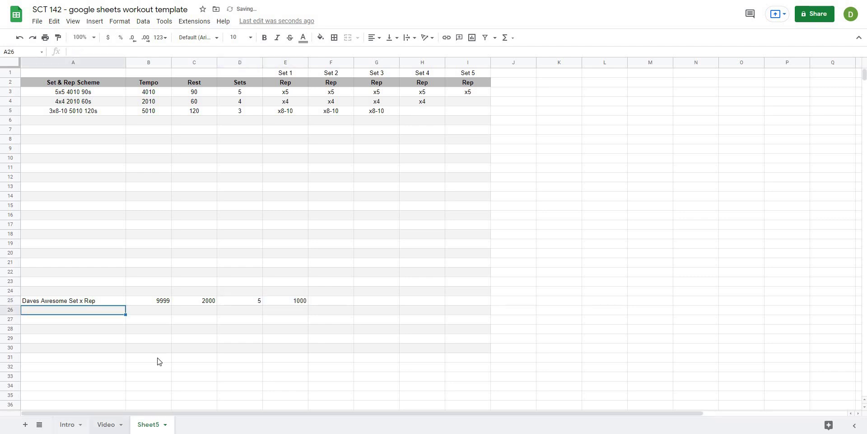
pyautogui.click(208, 222)
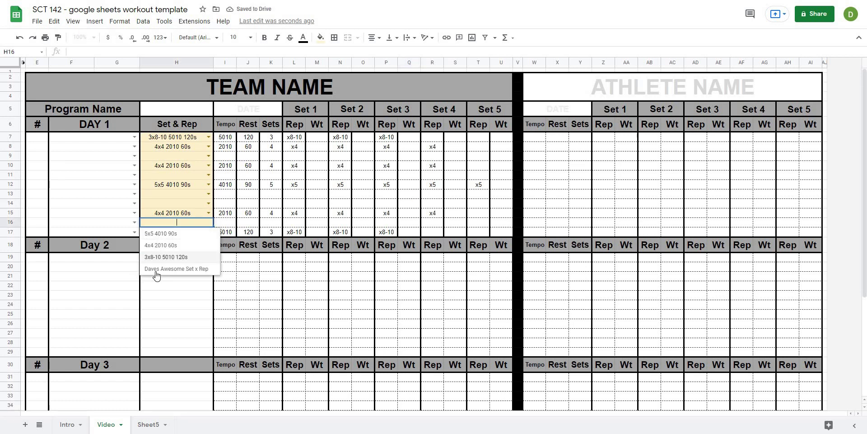
pyautogui.press('Return')
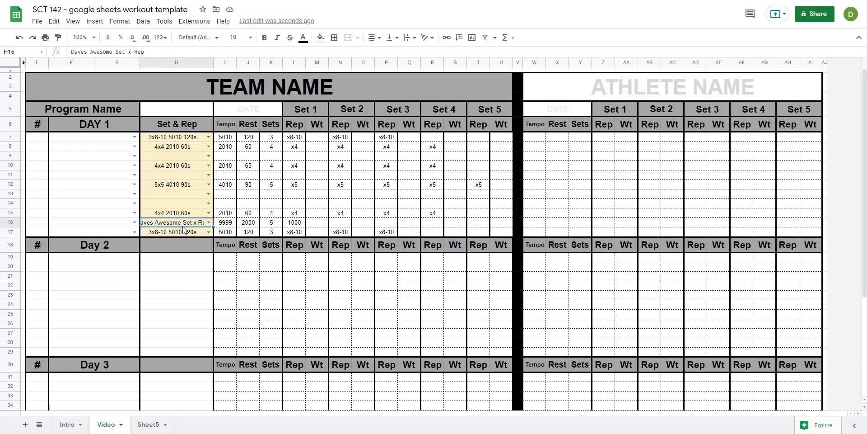
pyautogui.press('Delete')
pyautogui.click(294, 304)
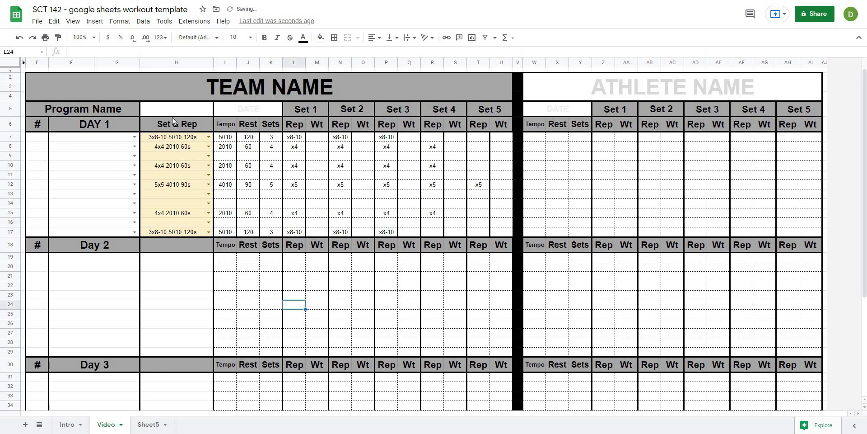
pyautogui.click(226, 258)
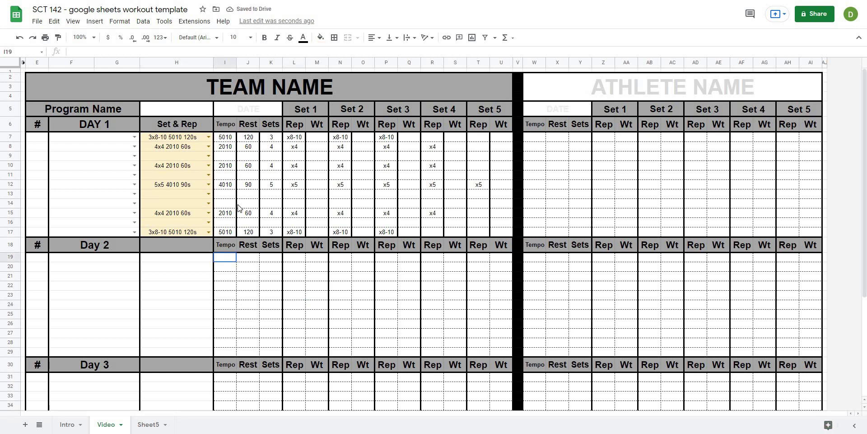
# - Copy Day 2's grid I19:U29 and paste only its formatting onto I7
pyautogui.moveTo(457, 350); pyautogui.dragTo(495, 351)
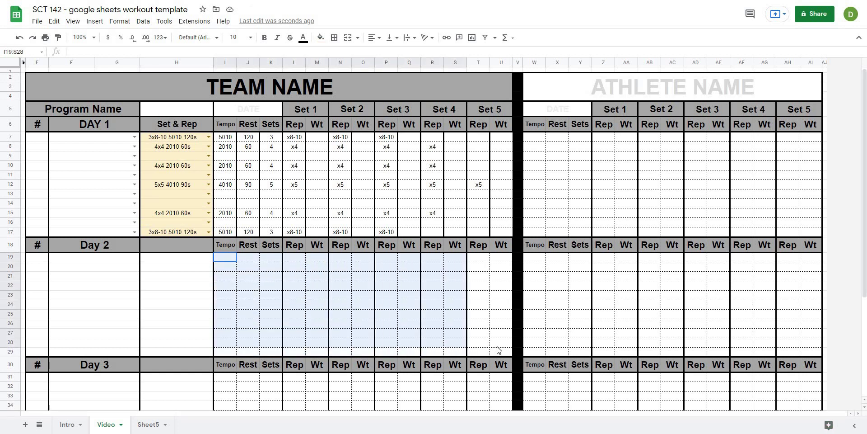
pyautogui.click(293, 295)
pyautogui.moveTo(226, 258); pyautogui.dragTo(502, 355)
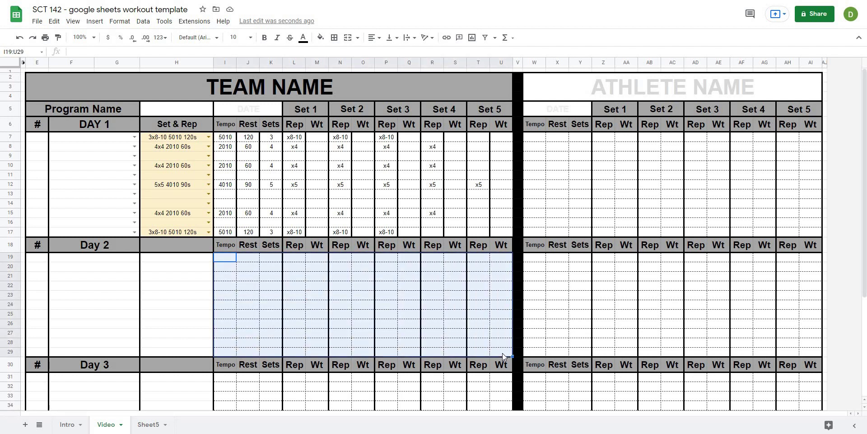
pyautogui.hotkey('ctrl', 'c')
pyautogui.click(230, 139)
pyautogui.rightClick(230, 138)
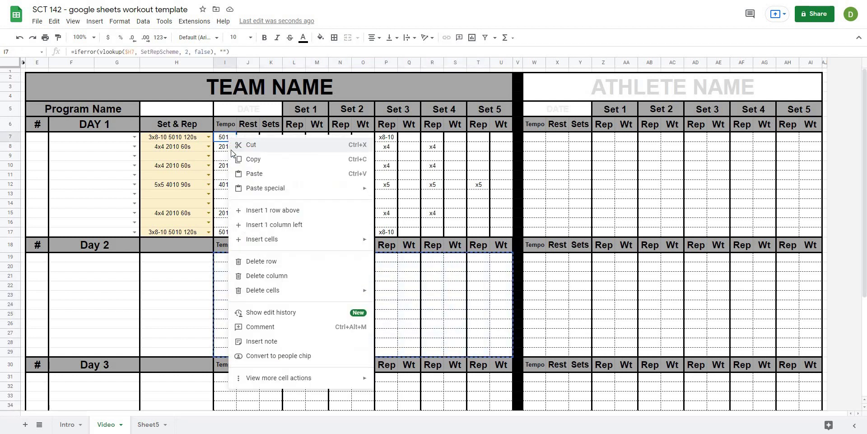
pyautogui.moveTo(298, 193)
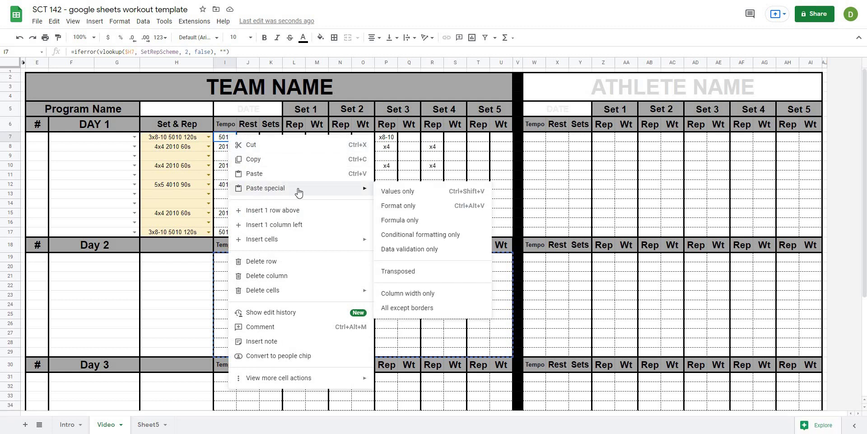
pyautogui.click(398, 205)
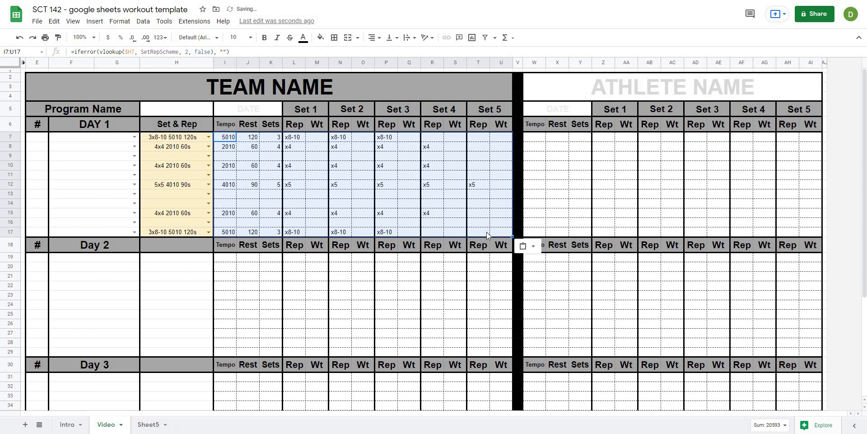
# - Centre-align the Day 1 values in I7:U17
pyautogui.moveTo(496, 232); pyautogui.dragTo(226, 138)
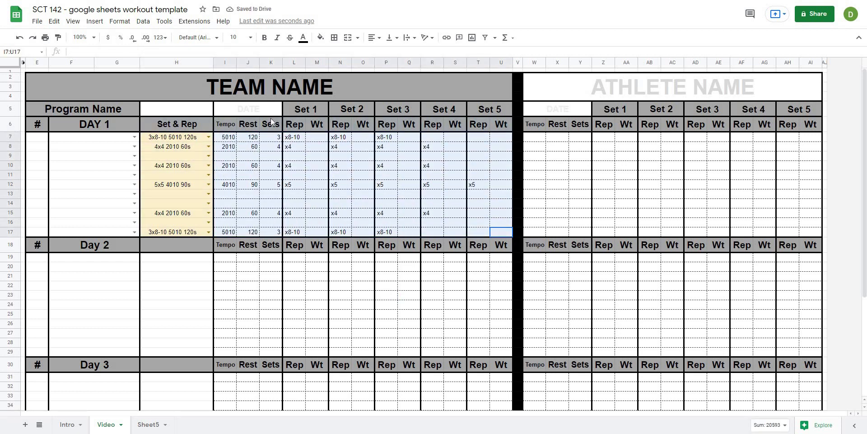
pyautogui.click(377, 39)
pyautogui.click(384, 56)
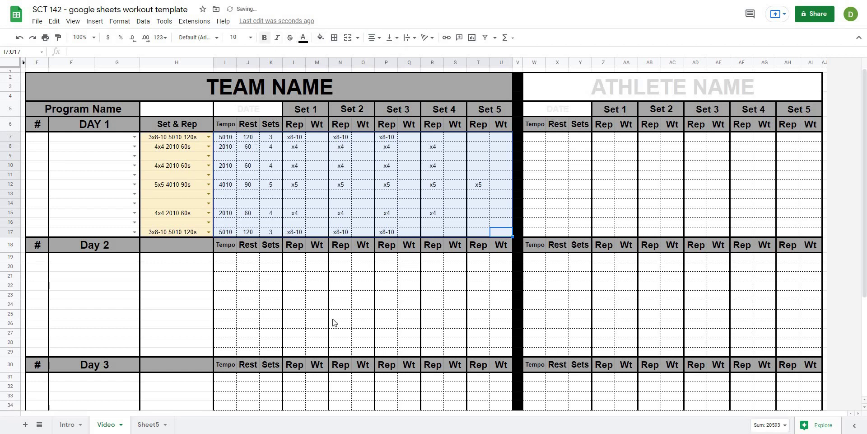
pyautogui.click(356, 343)
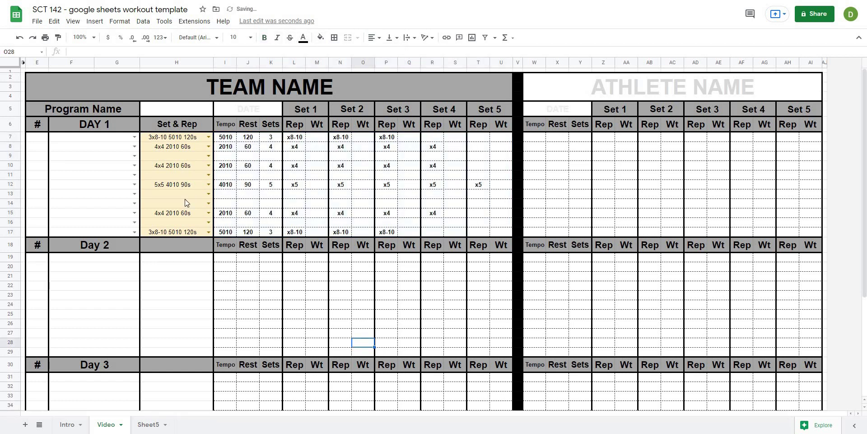
# - Clear the Set & Rep entries in H10:H17 and select column H
pyautogui.moveTo(183, 165); pyautogui.dragTo(190, 227)
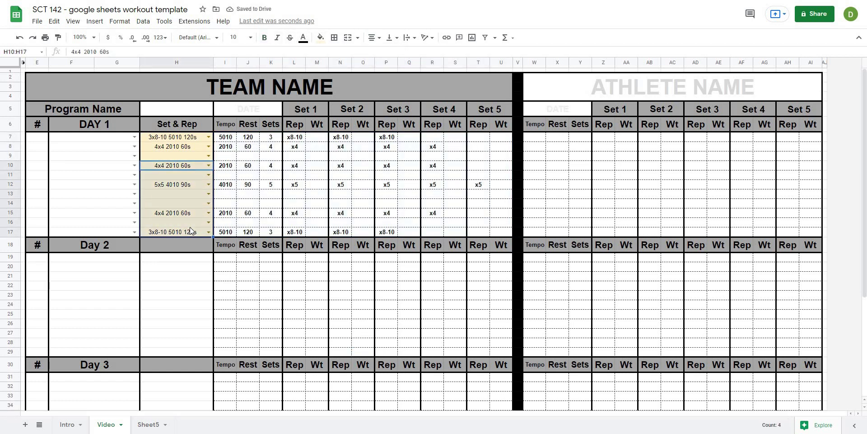
pyautogui.press('Delete')
pyautogui.click(202, 168)
pyautogui.press('Return')
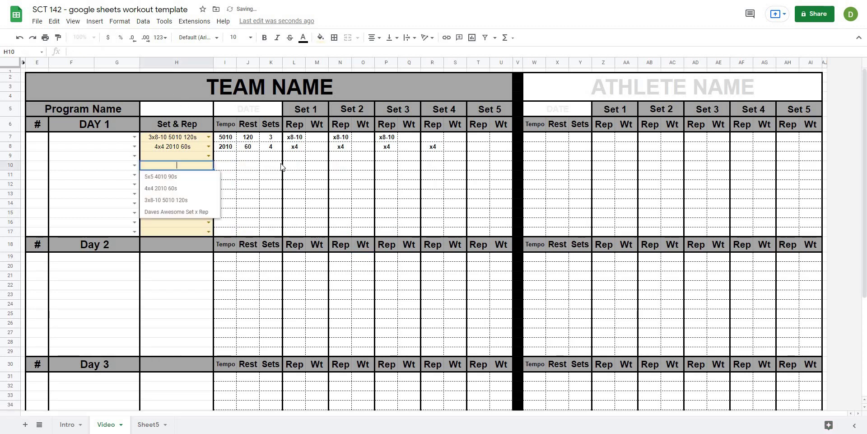
pyautogui.press('Escape')
pyautogui.click(167, 63)
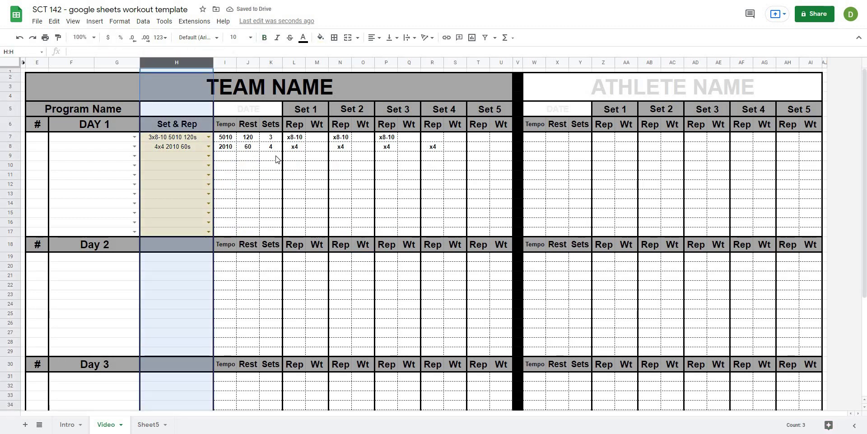
# - Group the selected Set & Rep column H through View > Group
pyautogui.click(143, 21)
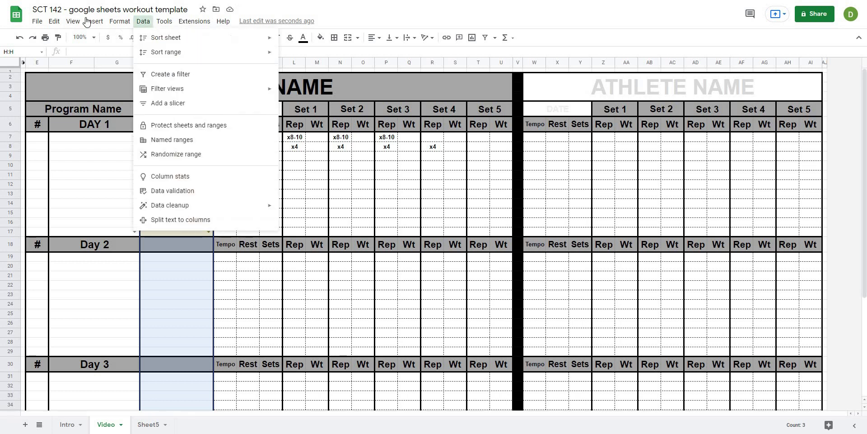
pyautogui.moveTo(68, 21)
pyautogui.moveTo(77, 69)
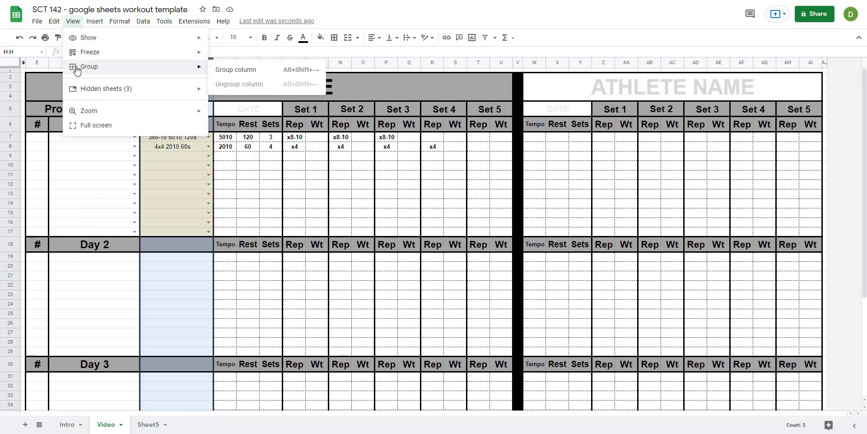
pyautogui.click(230, 70)
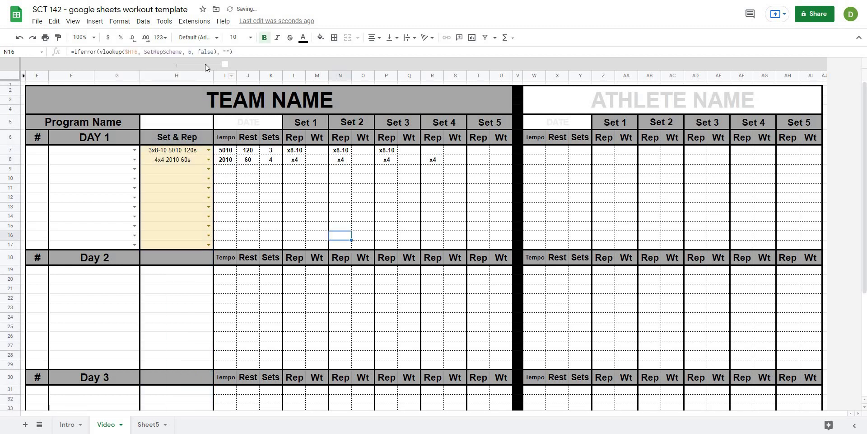
# - Collapse the column H group so Tempo follows the exercise column
pyautogui.click(225, 64)
pyautogui.click(152, 64)
pyautogui.click(182, 64)
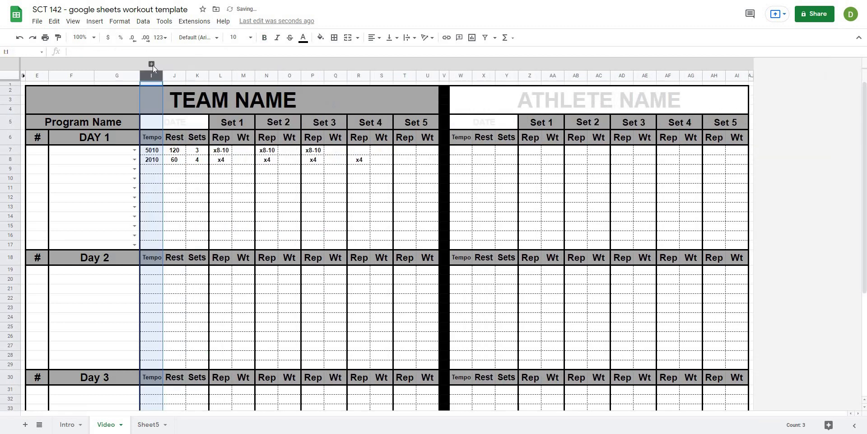
pyautogui.click(153, 66)
pyautogui.click(183, 66)
pyautogui.click(379, 216)
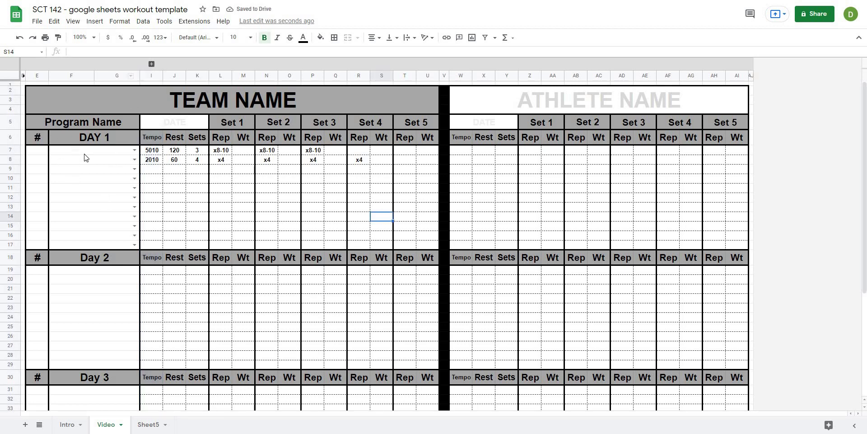
pyautogui.scroll(-2, 81, 171)
pyautogui.scroll(2, 75, 188)
pyautogui.scroll(-3, 89, 190)
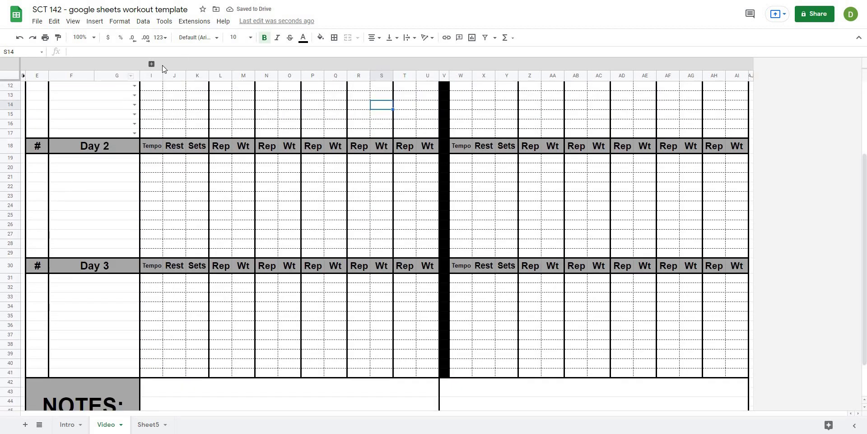
pyautogui.scroll(3, 162, 65)
pyautogui.click(151, 64)
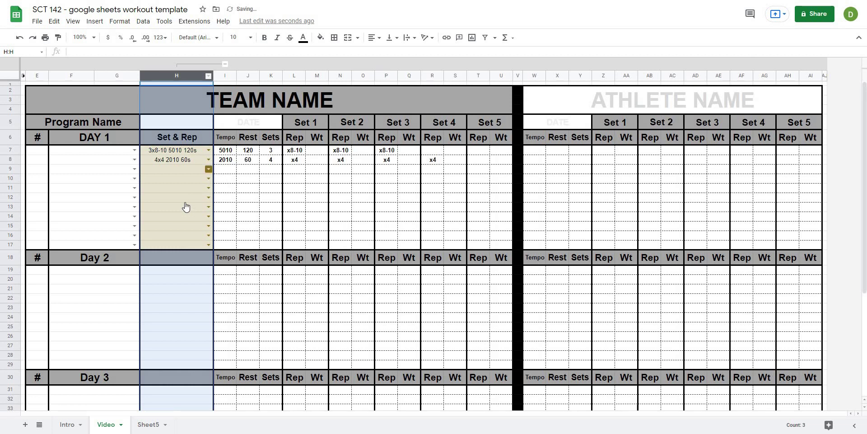
pyautogui.click(208, 169)
pyautogui.click(165, 204)
pyautogui.doubleClick(176, 187)
pyautogui.press('Down')
pyautogui.press('Down')
pyautogui.press('Return')
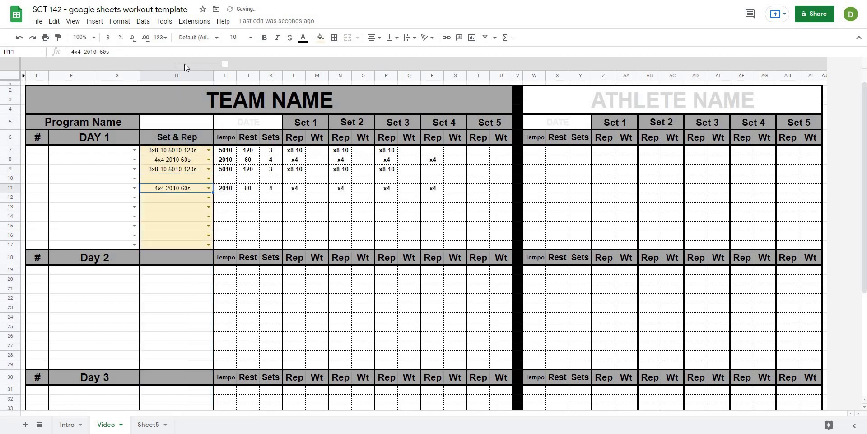
pyautogui.hotkey('alt', 'shift', 'Up')
# - Select the Day 1 value range I7:S13
pyautogui.click(152, 150)
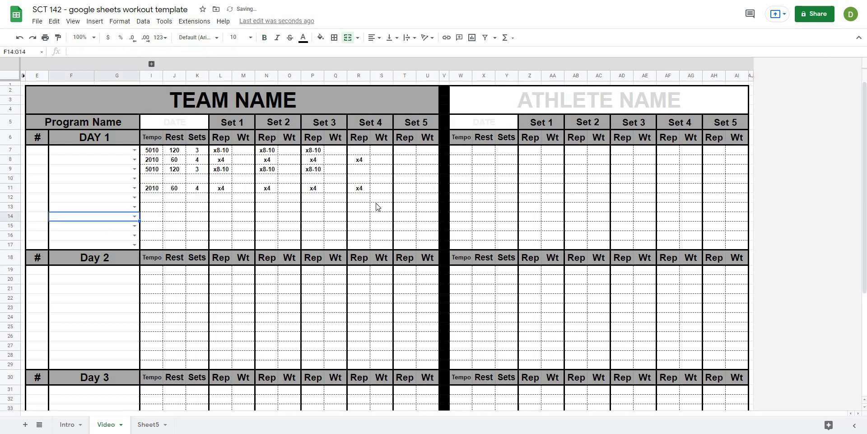
pyautogui.keyDown('shift'); pyautogui.click(379, 206); pyautogui.keyUp('shift')
pyautogui.click(277, 327)
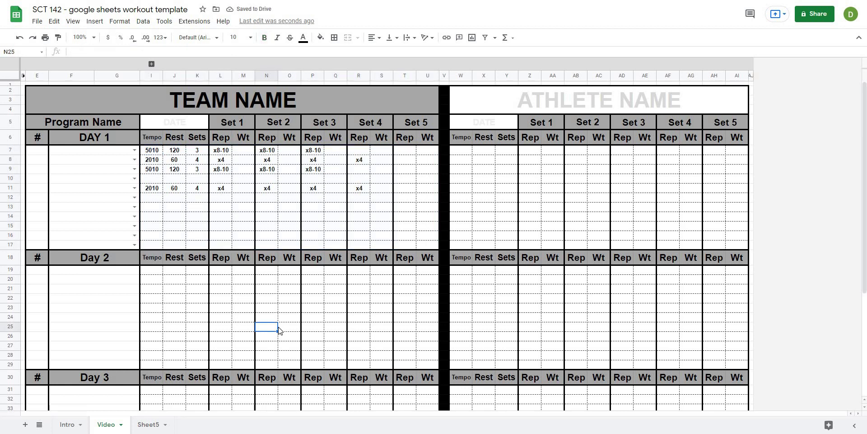